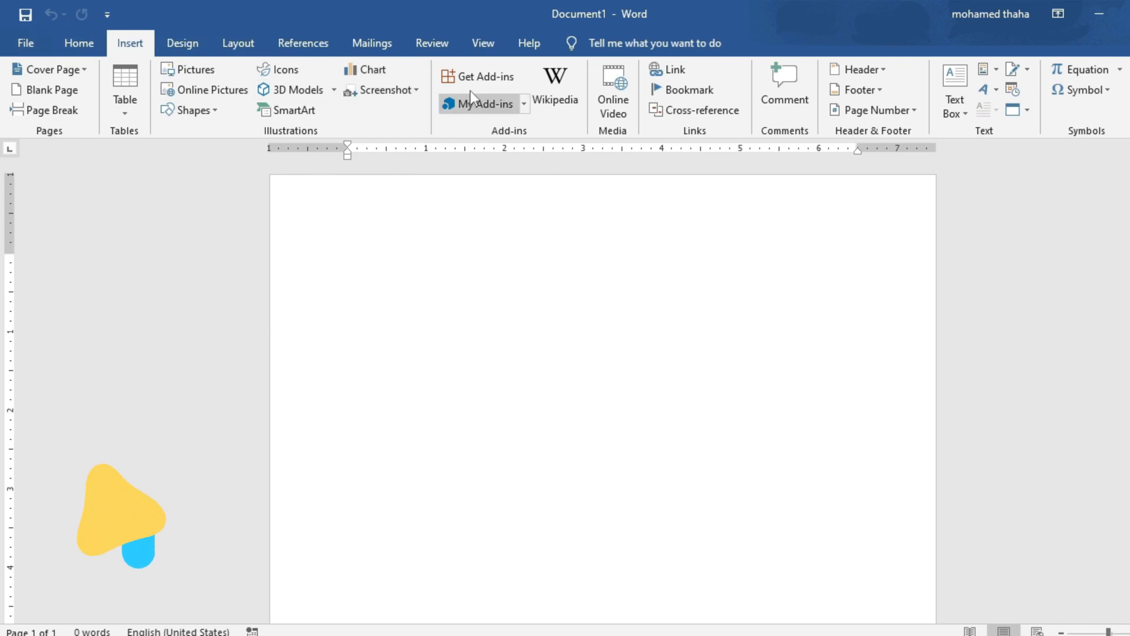
# Step: Review the column, line and pie chart types and insert a Clustered Column chart into the blank document
pyautogui.click(79, 43)
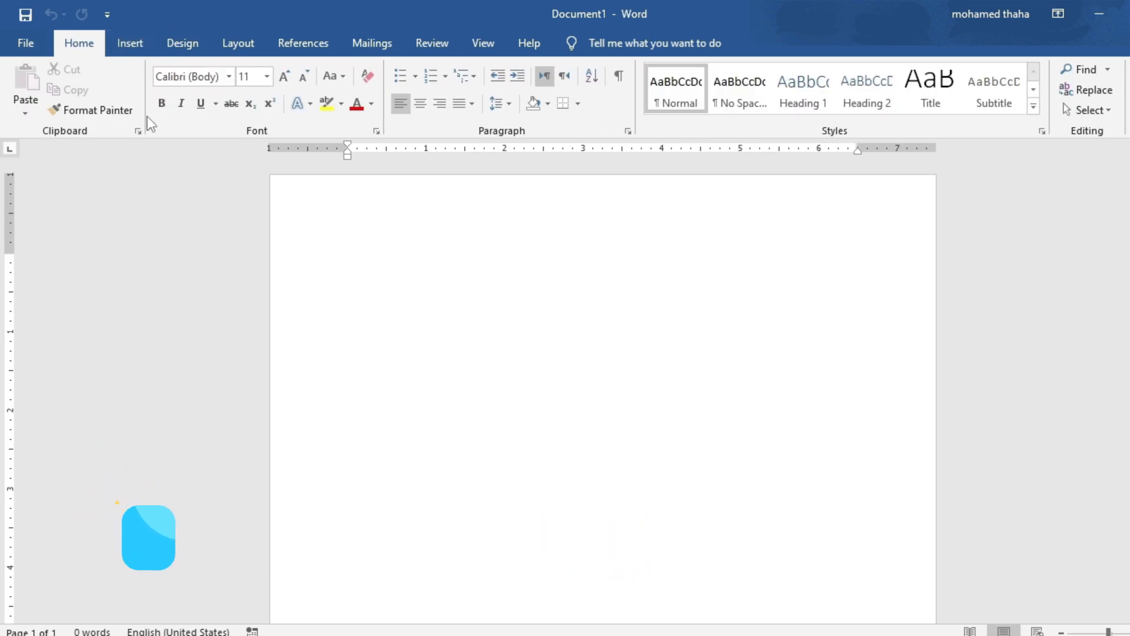
pyautogui.click(130, 44)
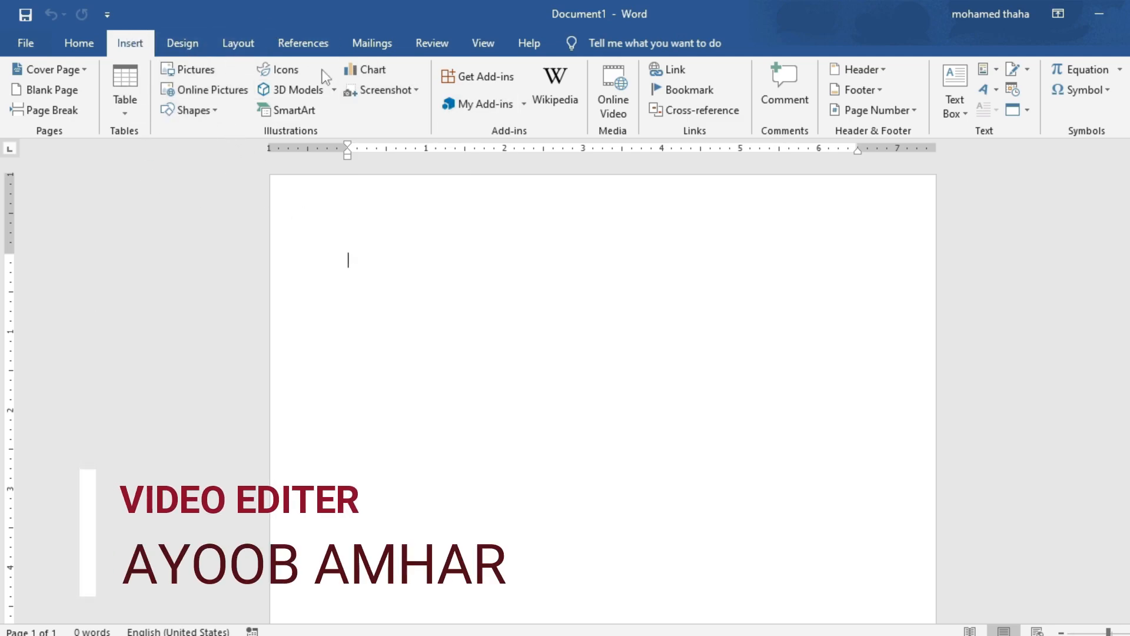
pyautogui.click(369, 70)
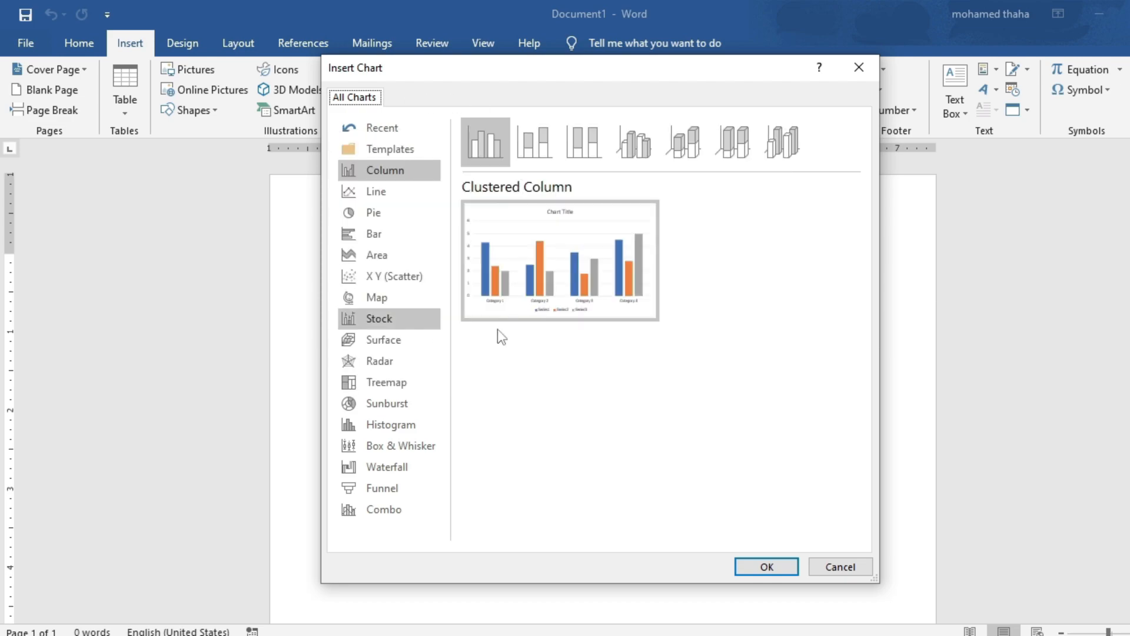
pyautogui.click(402, 179)
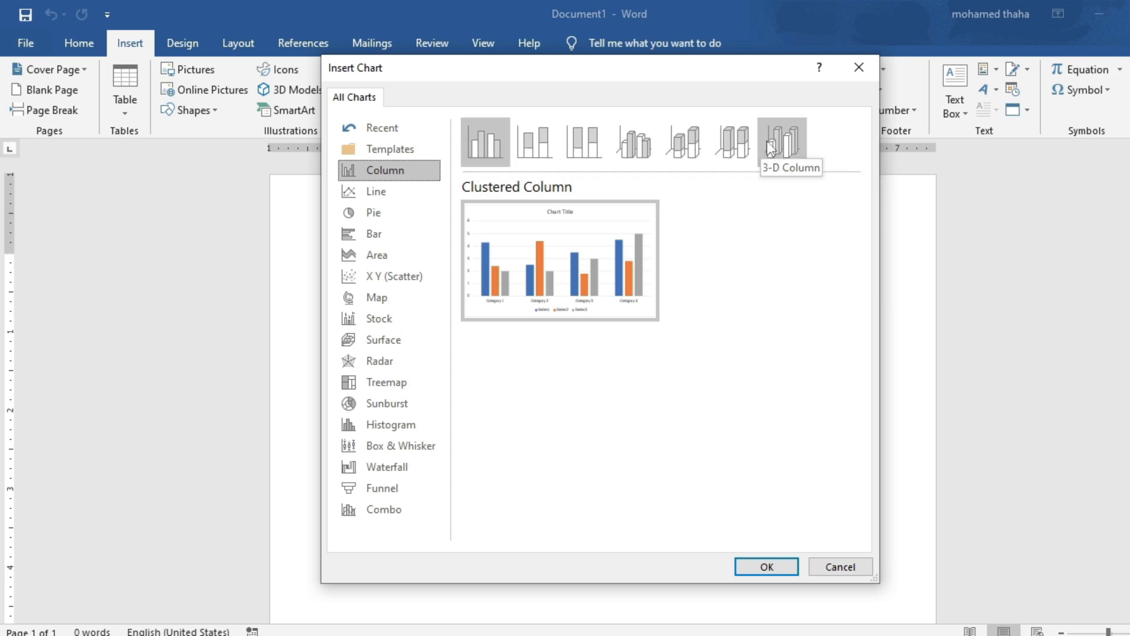
pyautogui.click(385, 193)
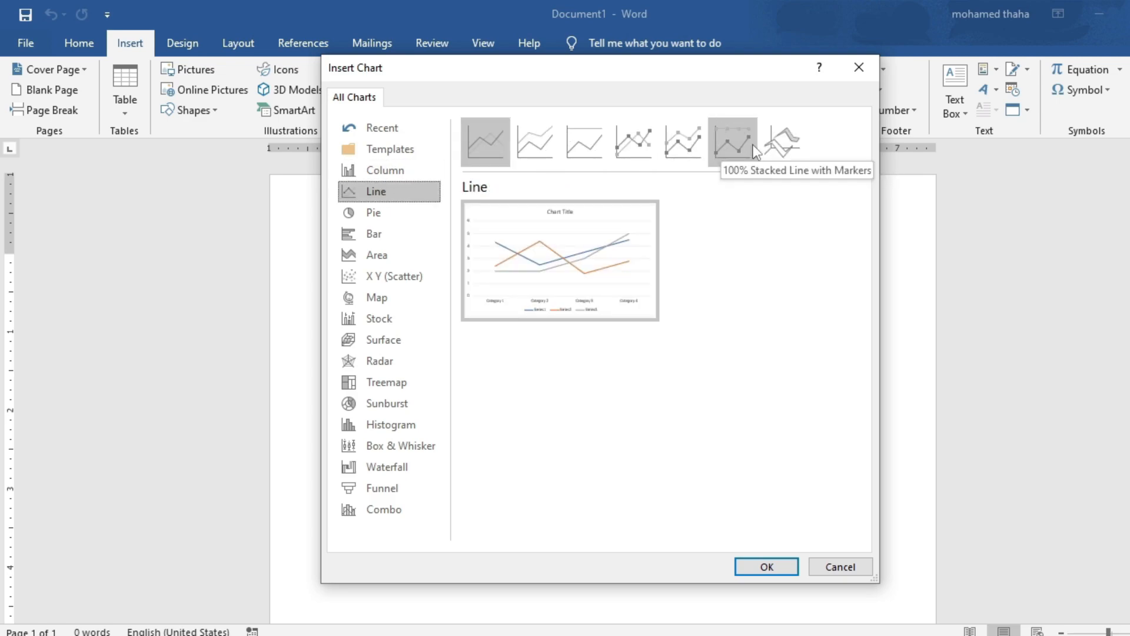
pyautogui.click(403, 217)
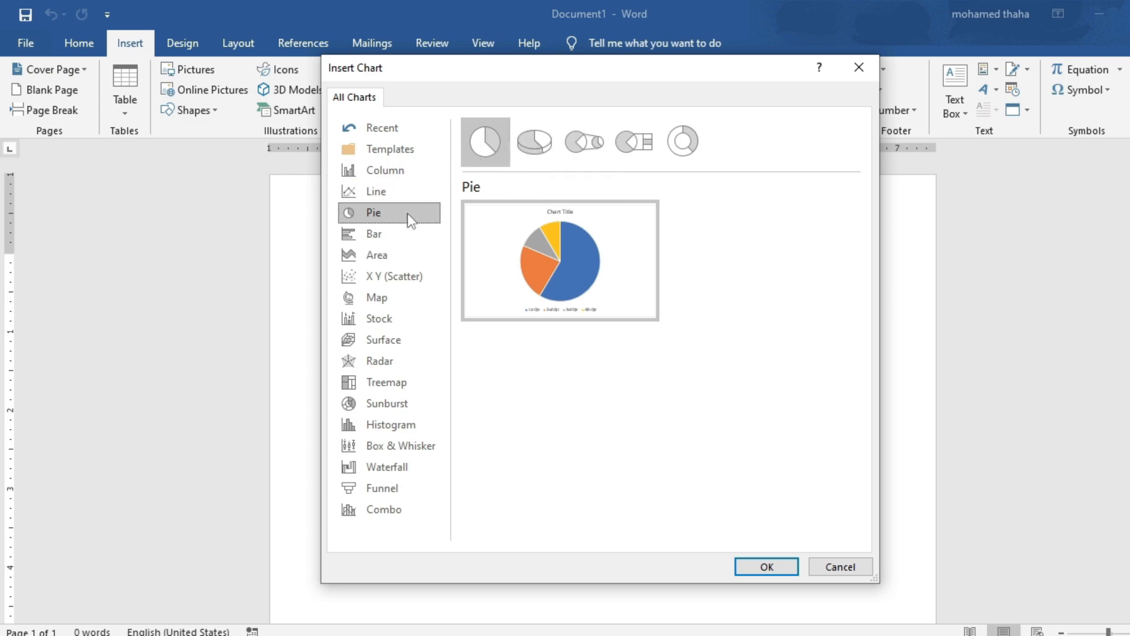
pyautogui.click(393, 179)
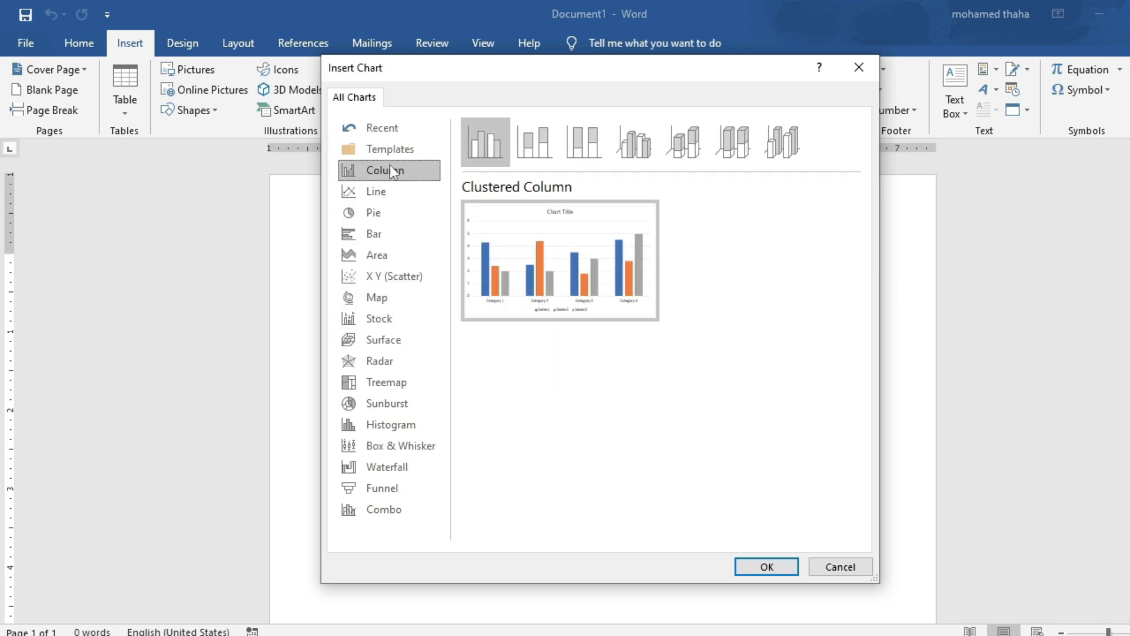
pyautogui.moveTo(581, 312)
pyautogui.click(760, 564)
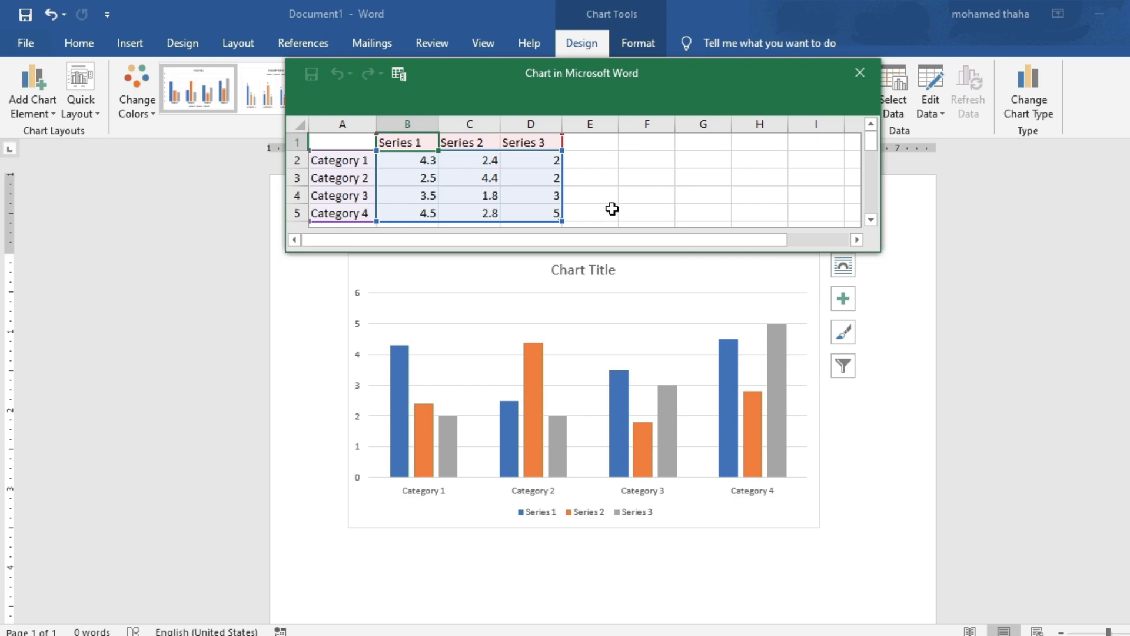
# Step: Close the chart's data sheet and reopen it through Select Data
pyautogui.click(860, 73)
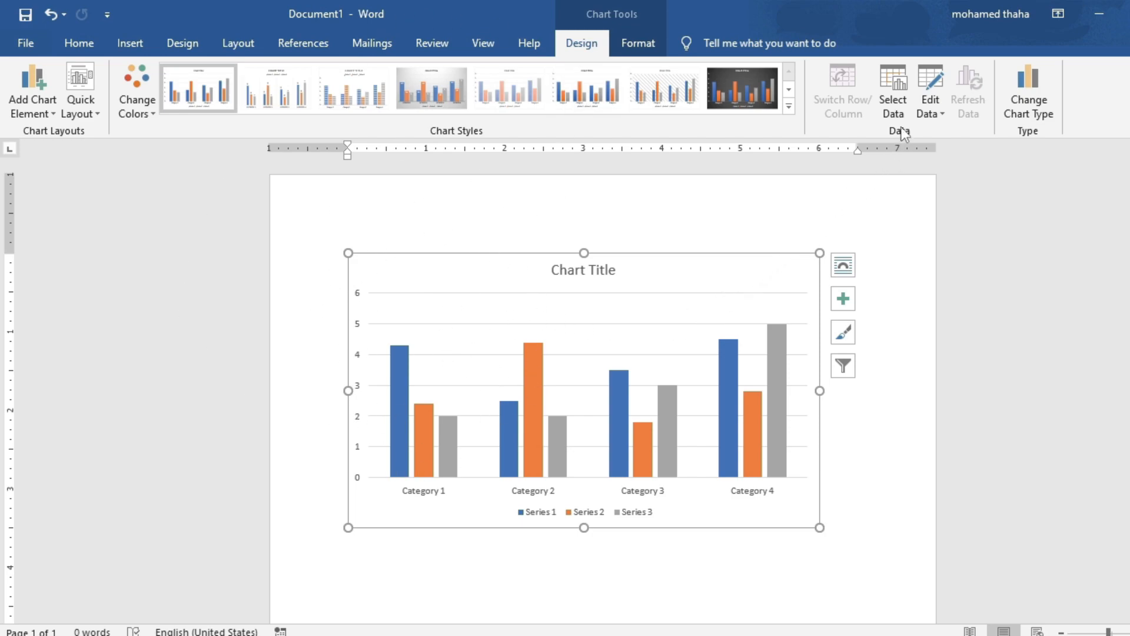
pyautogui.click(902, 108)
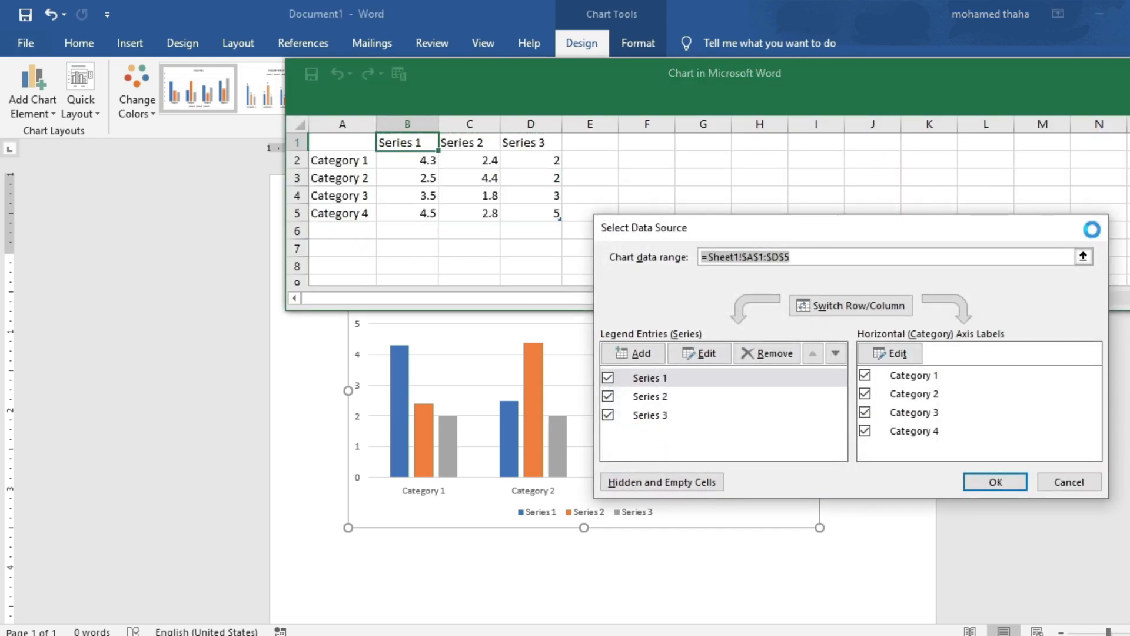
pyautogui.click(1088, 226)
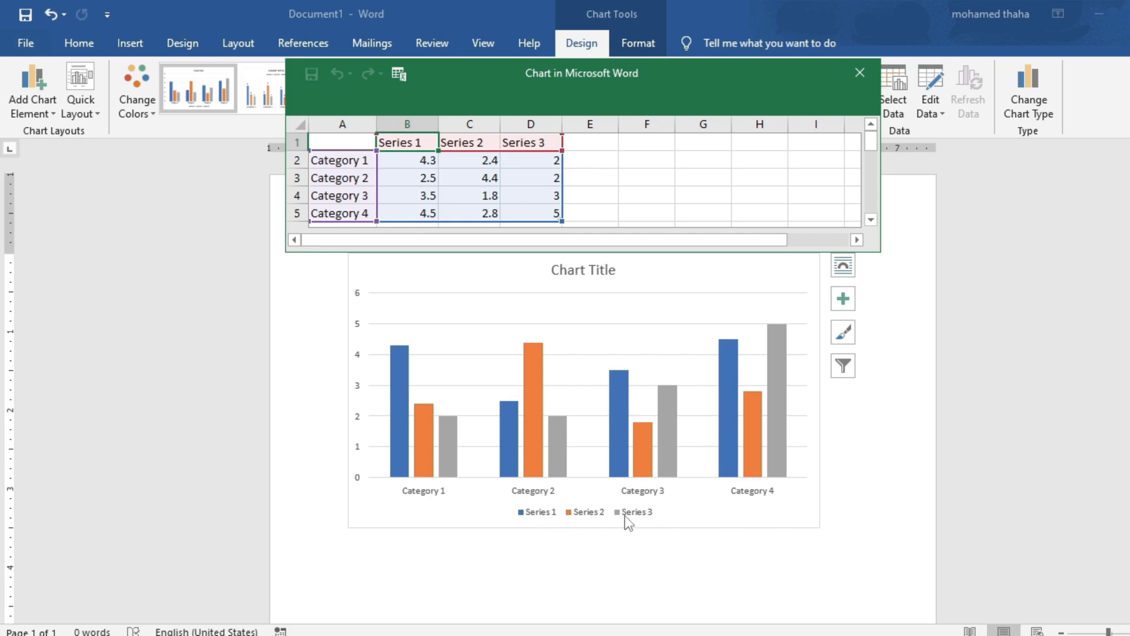
# Step: Rename the four chart categories to january, february, March and April in the data sheet
pyautogui.click(365, 161)
pyautogui.press('BackSpace')
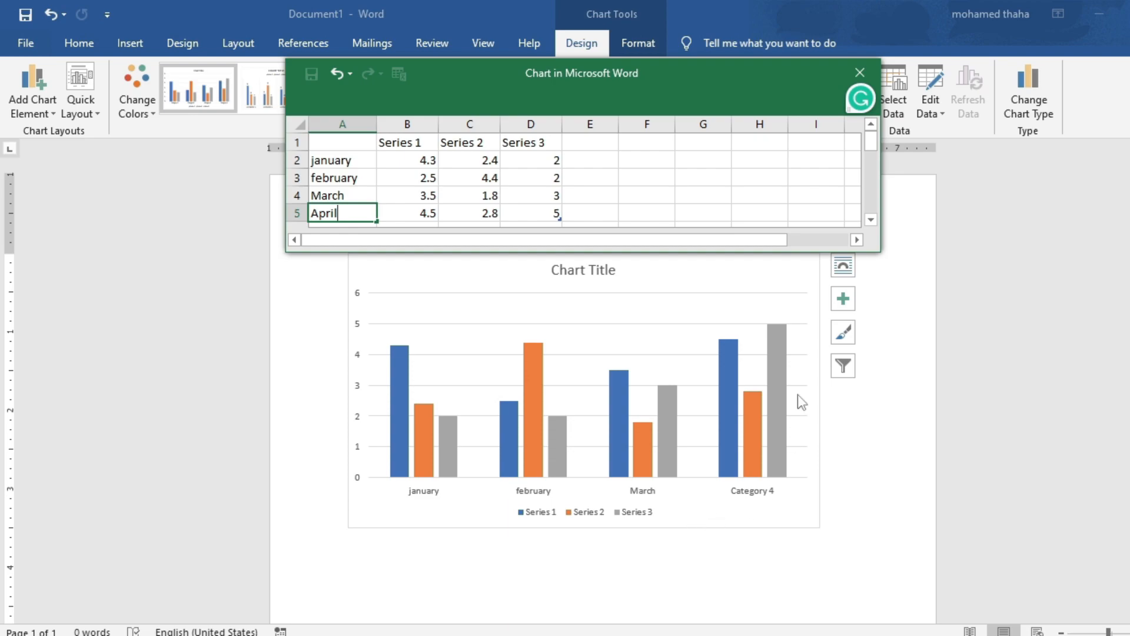
pyautogui.scroll(-1, 492, 202)
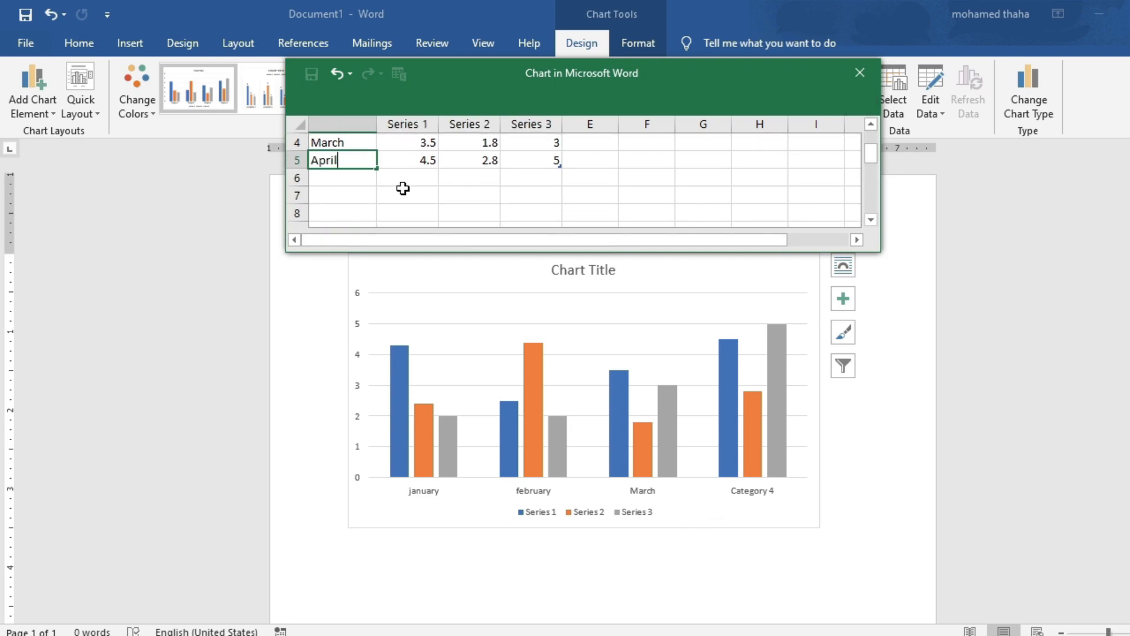
pyautogui.scroll(1, 463, 225)
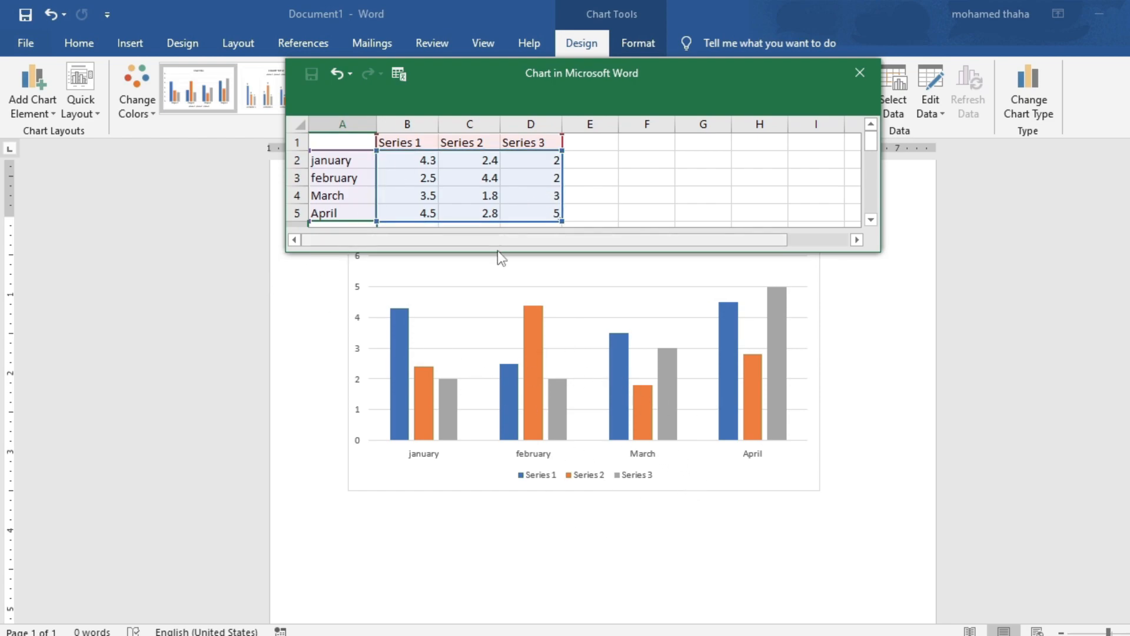
# Step: Rename the three data series to Rahman TD, Toy's Don and A Group
pyautogui.scroll(1, 505, 404)
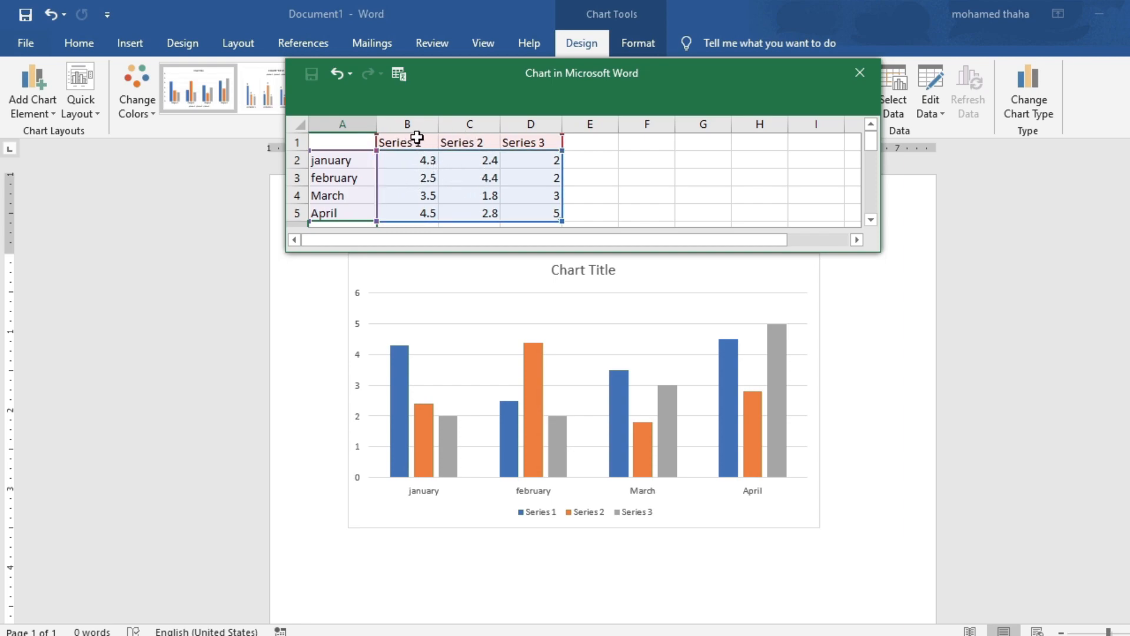
pyautogui.click(586, 164)
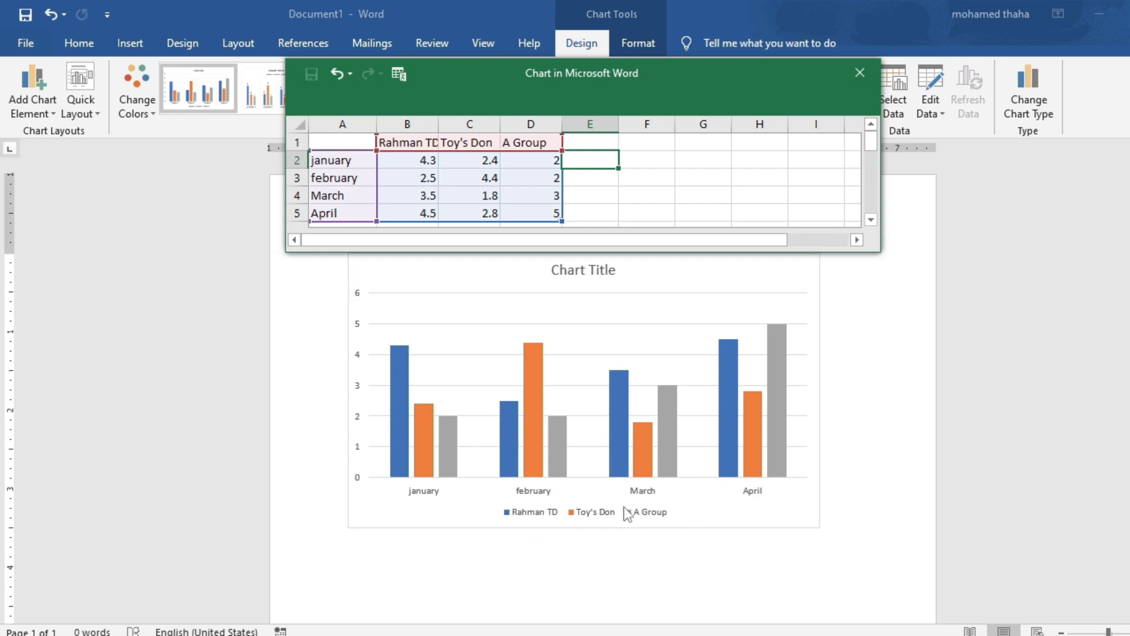
# Step: Set the Rahman TD values to 6 for january and 2 for february
pyautogui.click(424, 161)
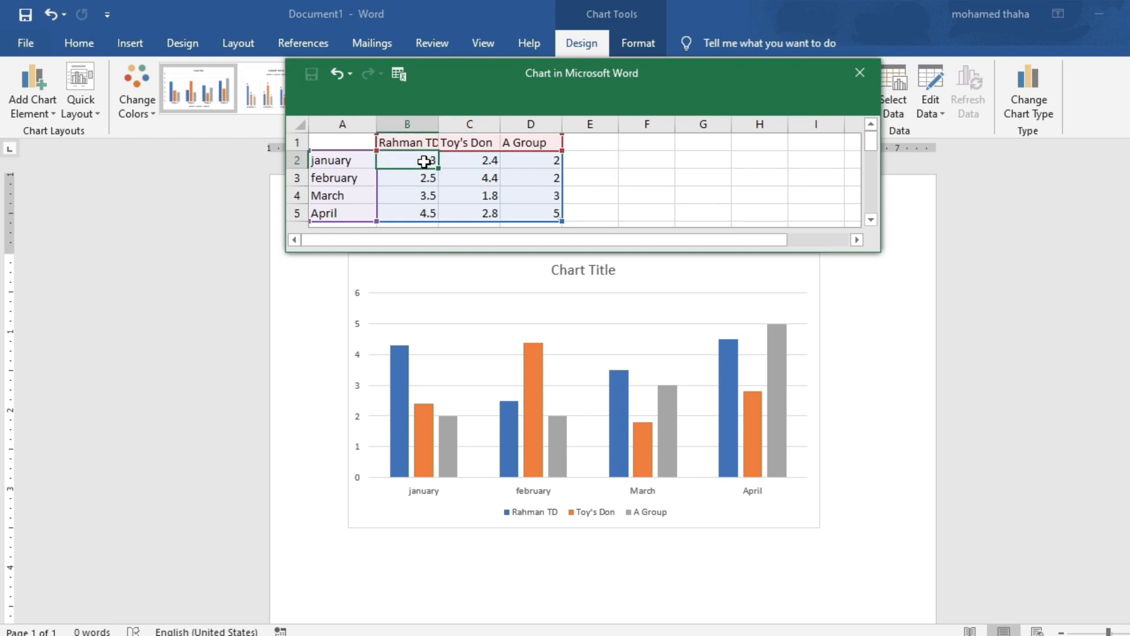
pyautogui.doubleClick(424, 161)
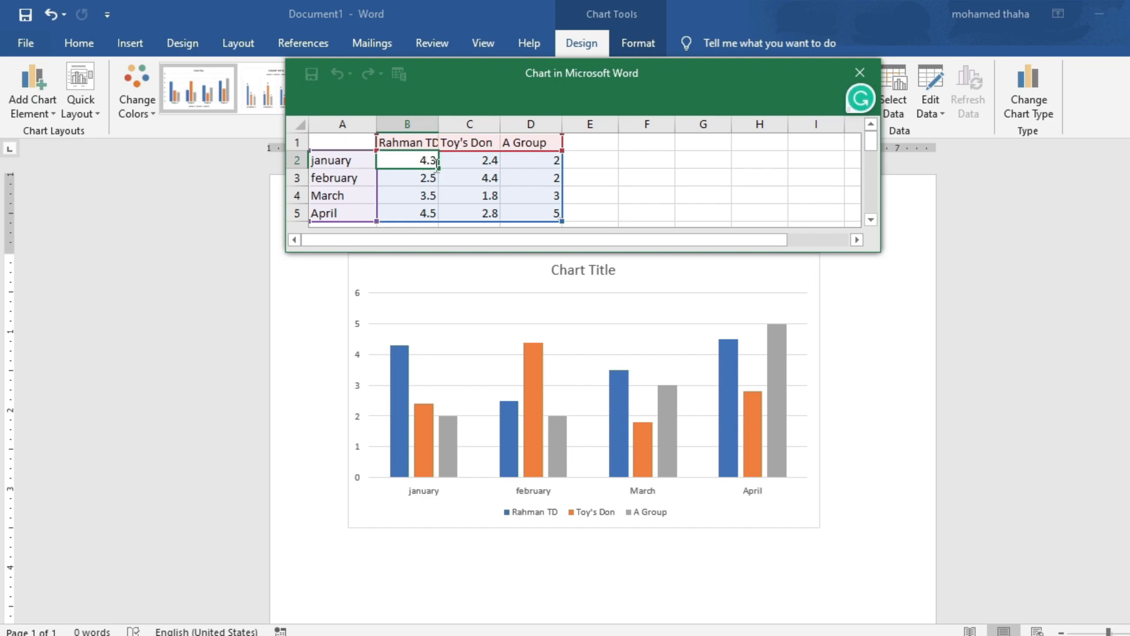
pyautogui.press('BackSpace')
pyautogui.press('BackSpace')
pyautogui.press('BackSpace')
pyautogui.write('2')
pyautogui.press('BackSpace')
pyautogui.write('6')
pyautogui.press('Return')
pyautogui.doubleClick(431, 178)
pyautogui.press('BackSpace')
pyautogui.press('BackSpace')
pyautogui.press('Return')
# Step: Set the Rahman TD values to 3 for March and 7 for April
pyautogui.doubleClick(433, 200)
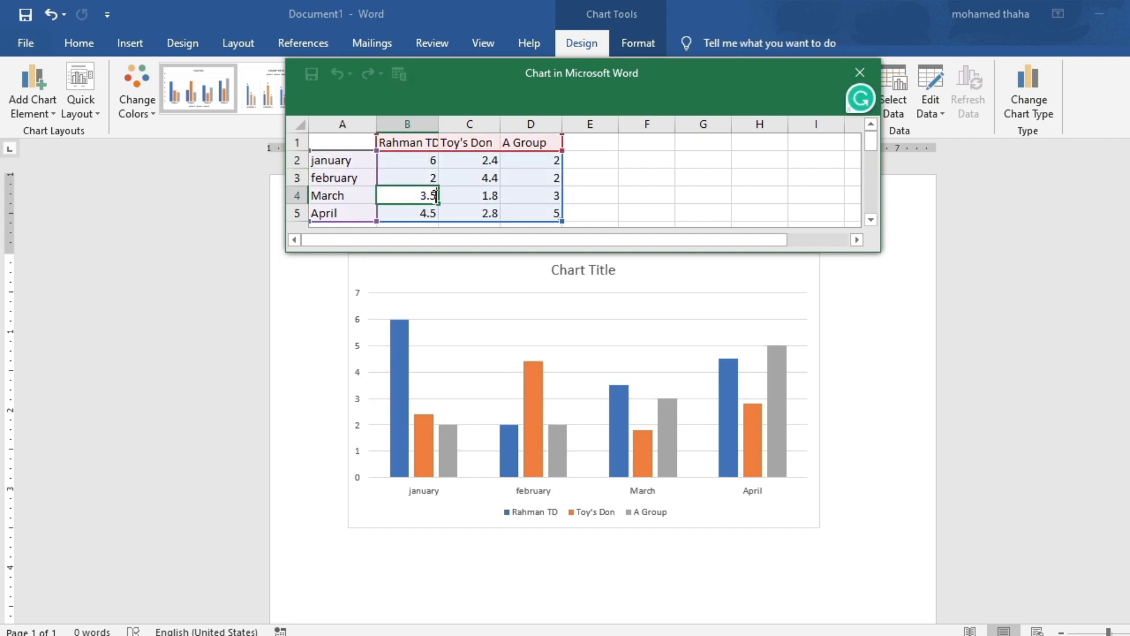
pyautogui.press('BackSpace')
pyautogui.press('BackSpace')
pyautogui.press('Return')
pyautogui.press('Delete')
pyautogui.write('7')
# Step: Set the Toy's Don values to 4 for january, 4 for february, 5 for March and 6.5 for April
pyautogui.click(482, 162)
pyautogui.press('Delete')
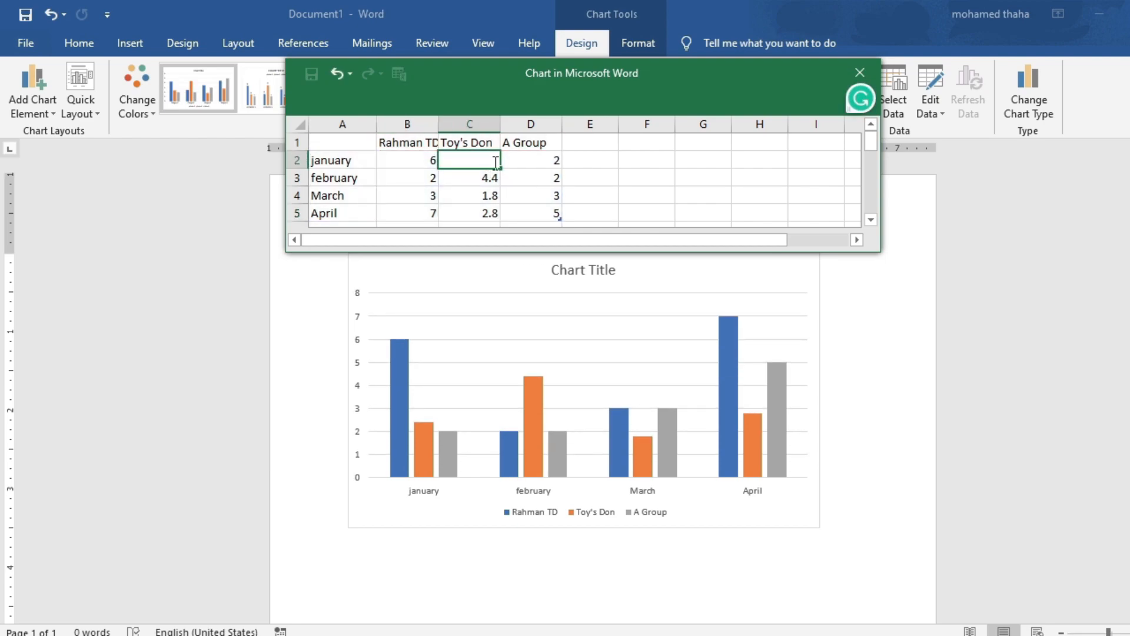
pyautogui.write('4')
pyautogui.press('Return')
pyautogui.write('4')
pyautogui.press('Return')
pyautogui.press('Delete')
pyautogui.write('5')
pyautogui.press('Return')
pyautogui.write('2.')
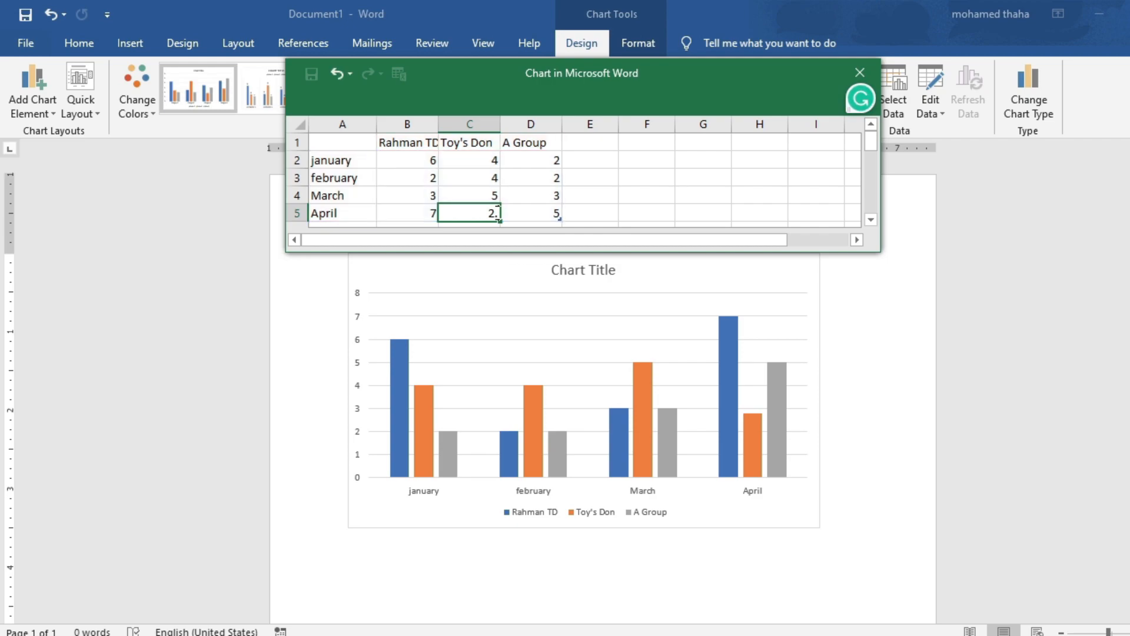
# Step: Set the A Group values to 3 for january, 5 for March and 7 for April
pyautogui.click(548, 163)
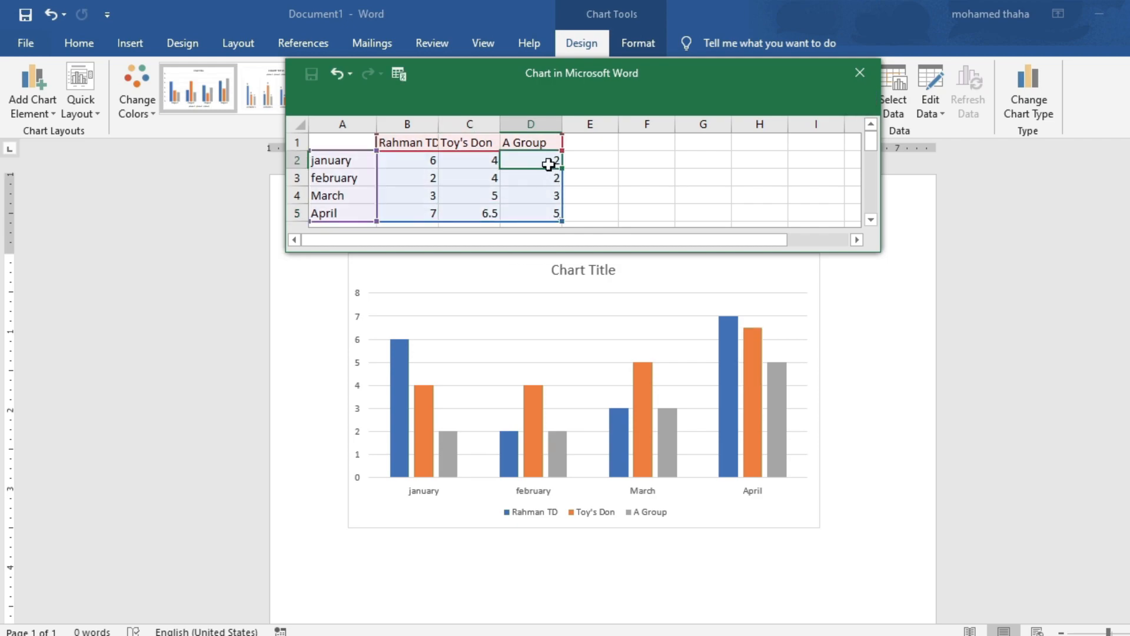
pyautogui.doubleClick(550, 163)
pyautogui.press('BackSpace')
pyautogui.write('3')
pyautogui.click(557, 196)
pyautogui.press('Delete')
pyautogui.write('5')
pyautogui.click(556, 212)
pyautogui.write('7')
pyautogui.click(587, 171)
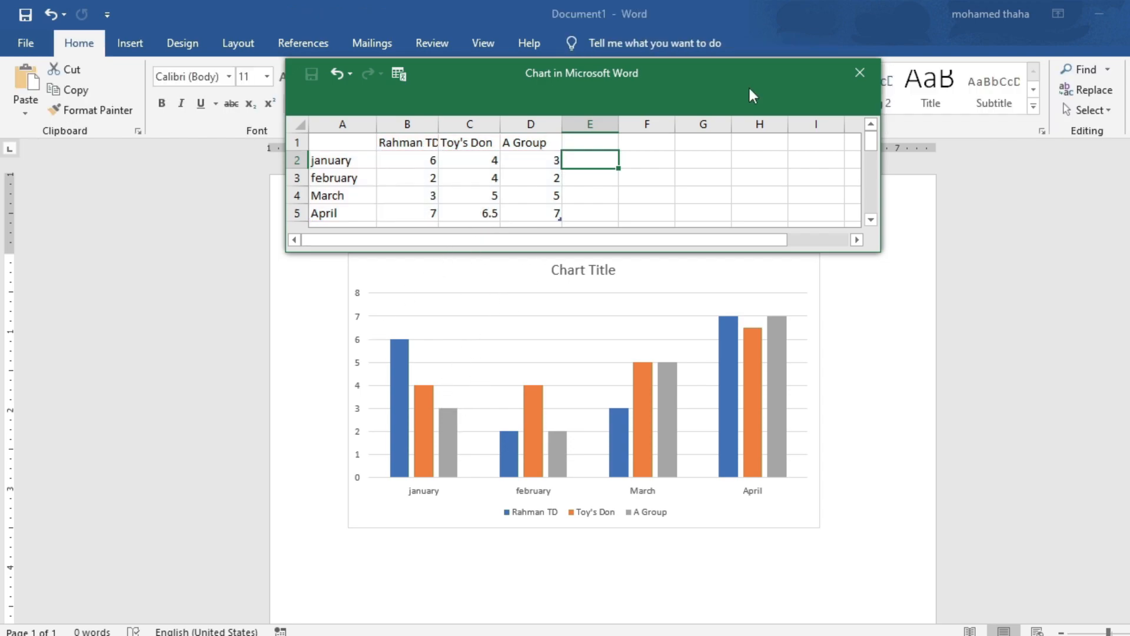
# Step: Move the data sheet window clear of the chart and preview the available chart styles
pyautogui.moveTo(767, 93); pyautogui.dragTo(952, 602)
pyautogui.click(772, 415)
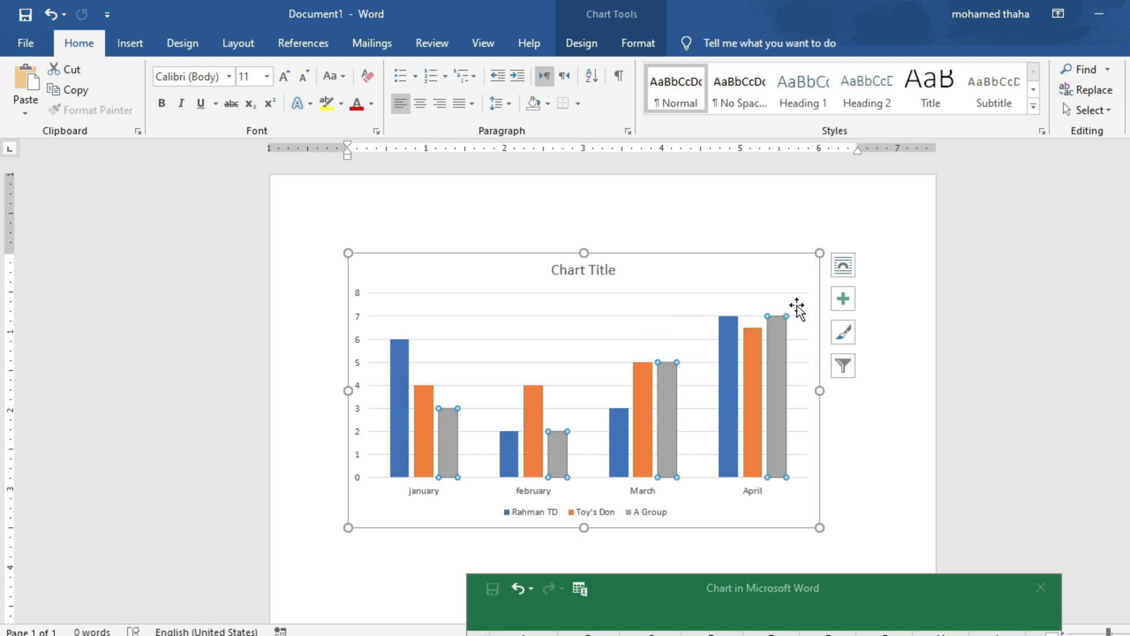
pyautogui.click(846, 333)
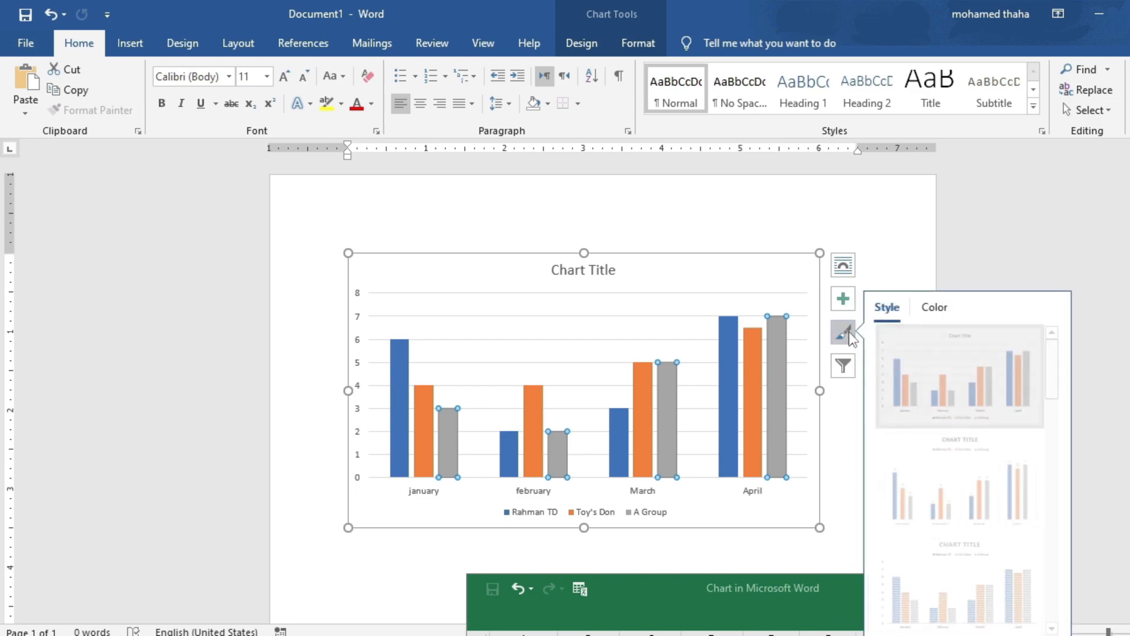
pyautogui.scroll(-3, 976, 400)
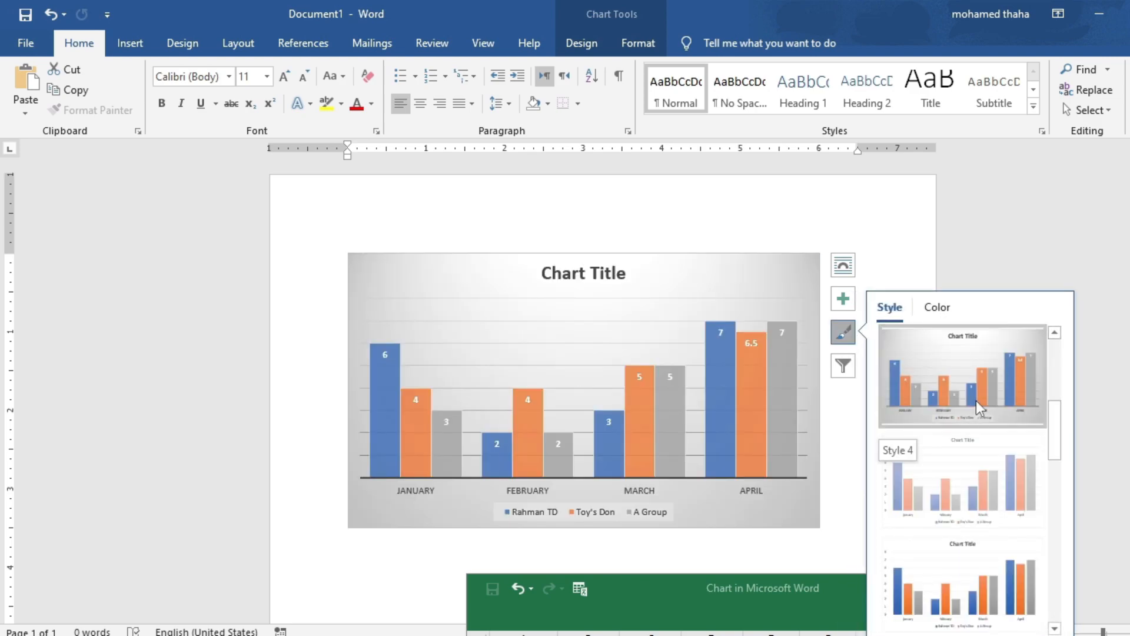
pyautogui.scroll(-5, 969, 515)
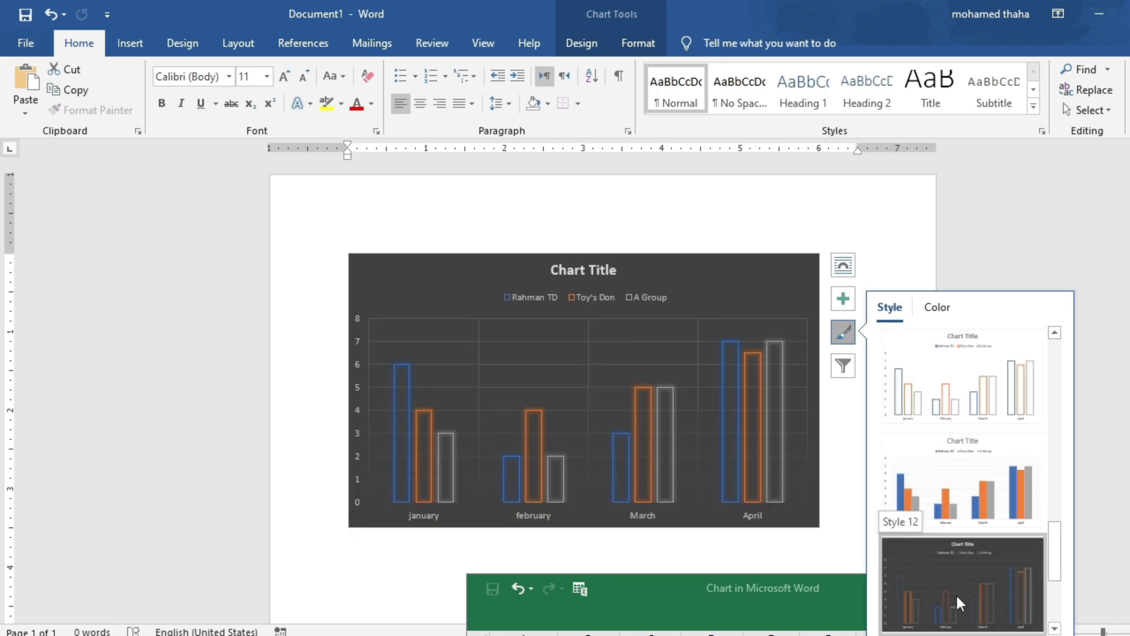
pyautogui.scroll(-2, 956, 594)
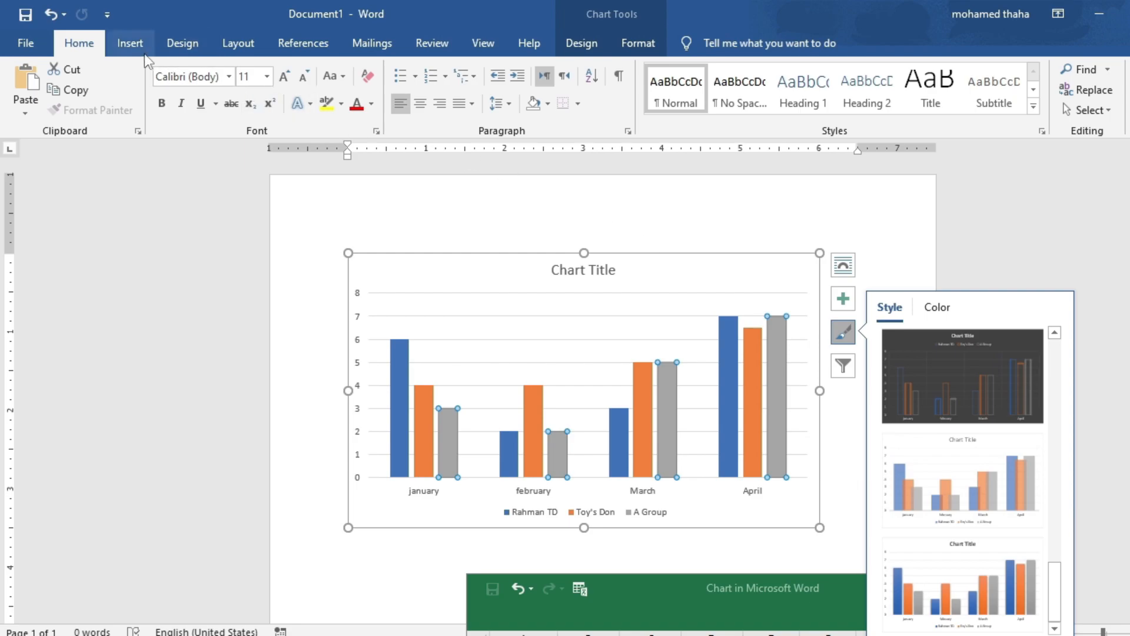
# Step: Apply Style 4 with the grey gradient background to the chart
pyautogui.click(144, 50)
pyautogui.click(624, 42)
pyautogui.click(602, 42)
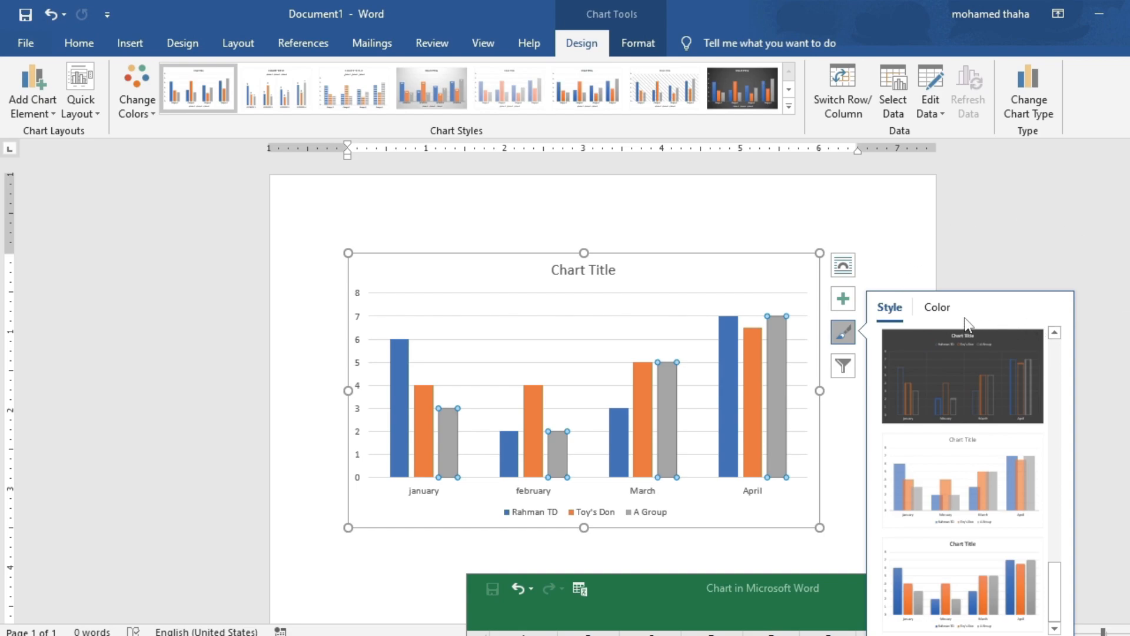
pyautogui.click(844, 332)
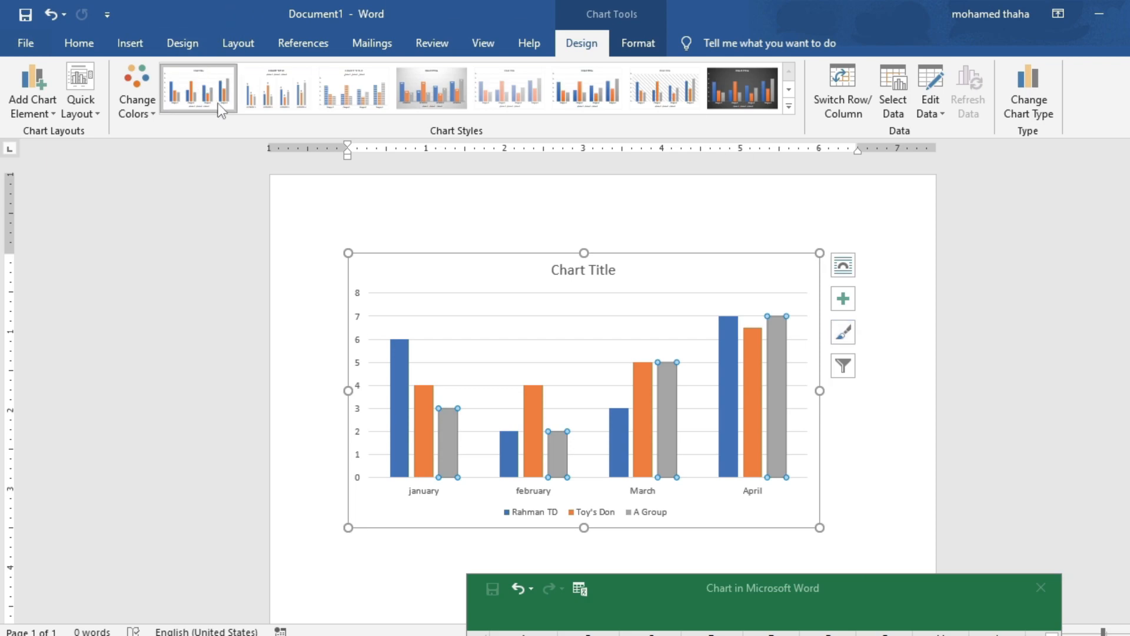
pyautogui.click(275, 88)
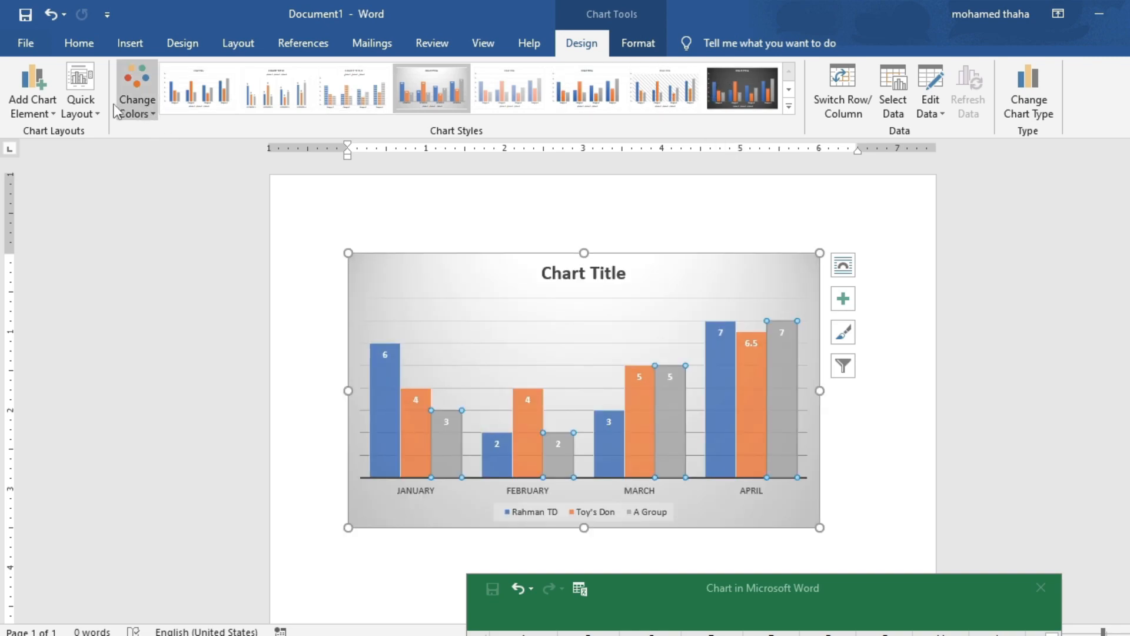
# Step: Preview the quick layouts and the colour palettes available for the chart
pyautogui.click(81, 97)
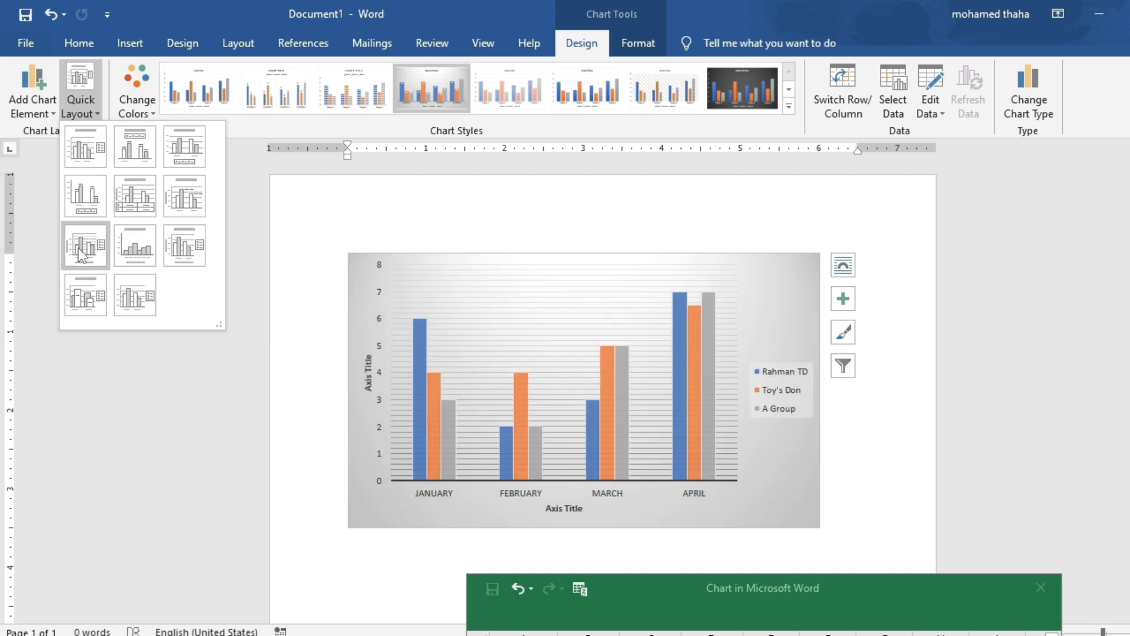
pyautogui.click(147, 106)
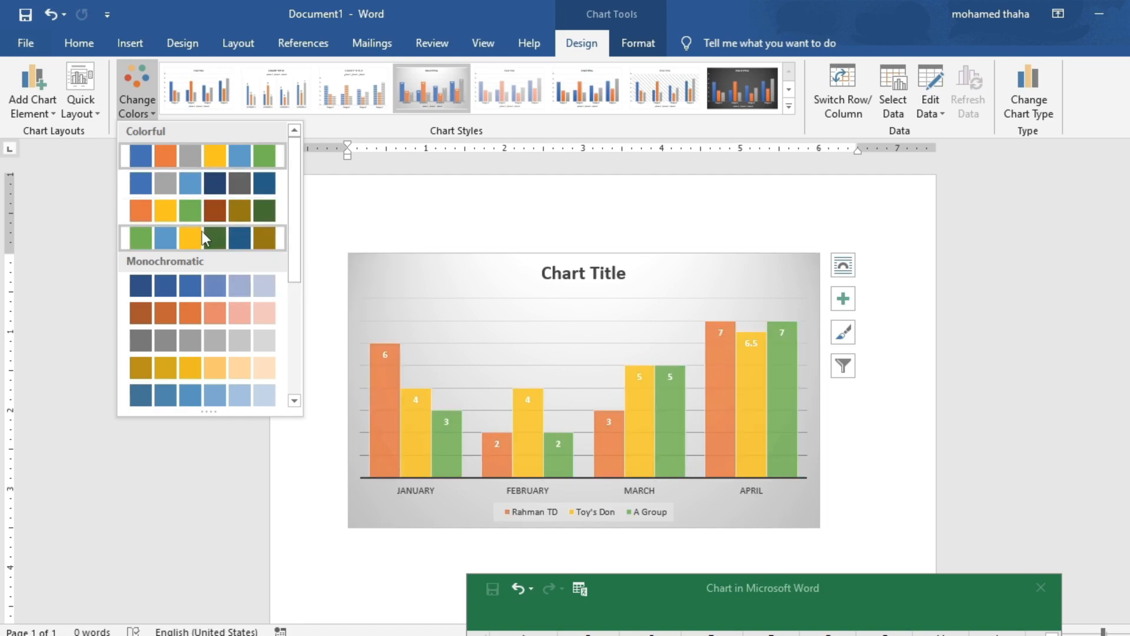
pyautogui.scroll(-3, 213, 265)
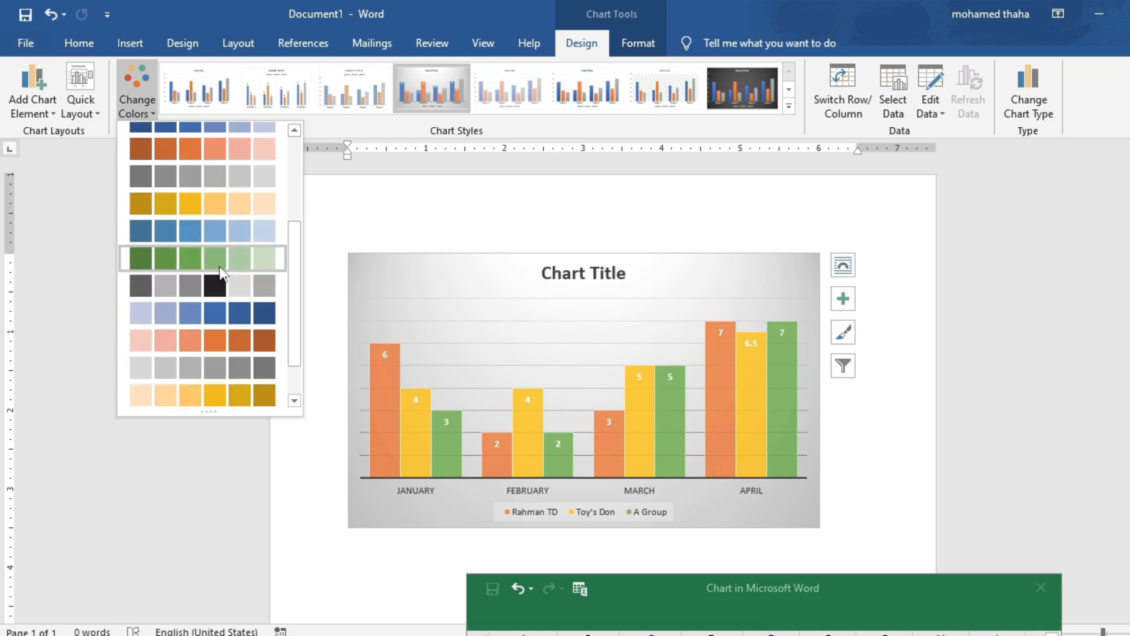
pyautogui.scroll(-2, 217, 362)
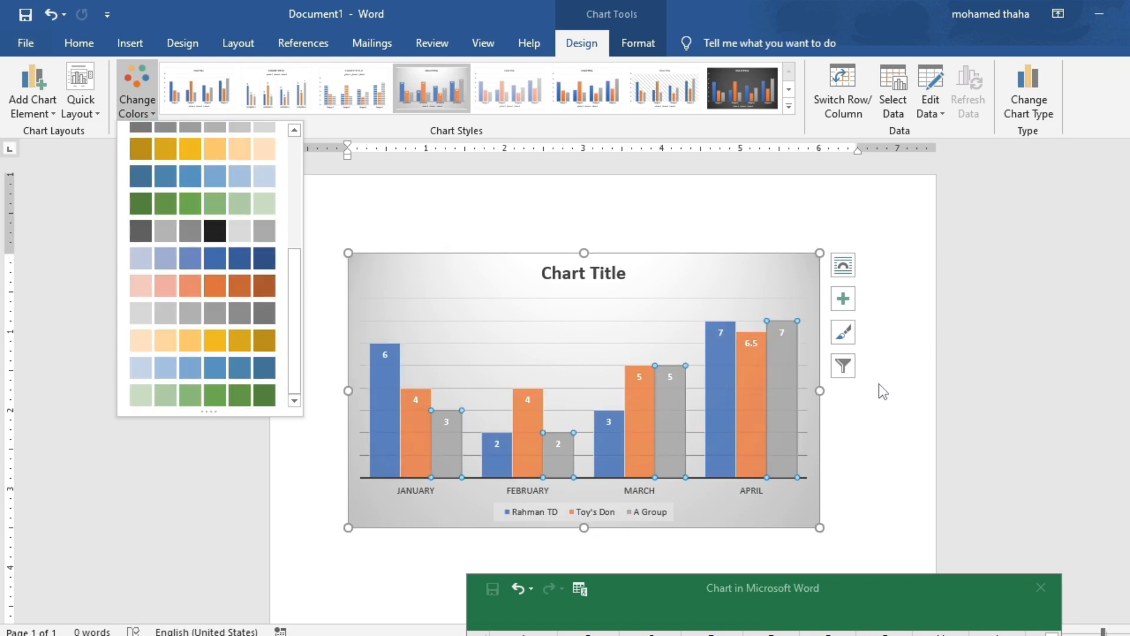
# Step: Filter the Rahman TD series out of the chart
pyautogui.click(845, 366)
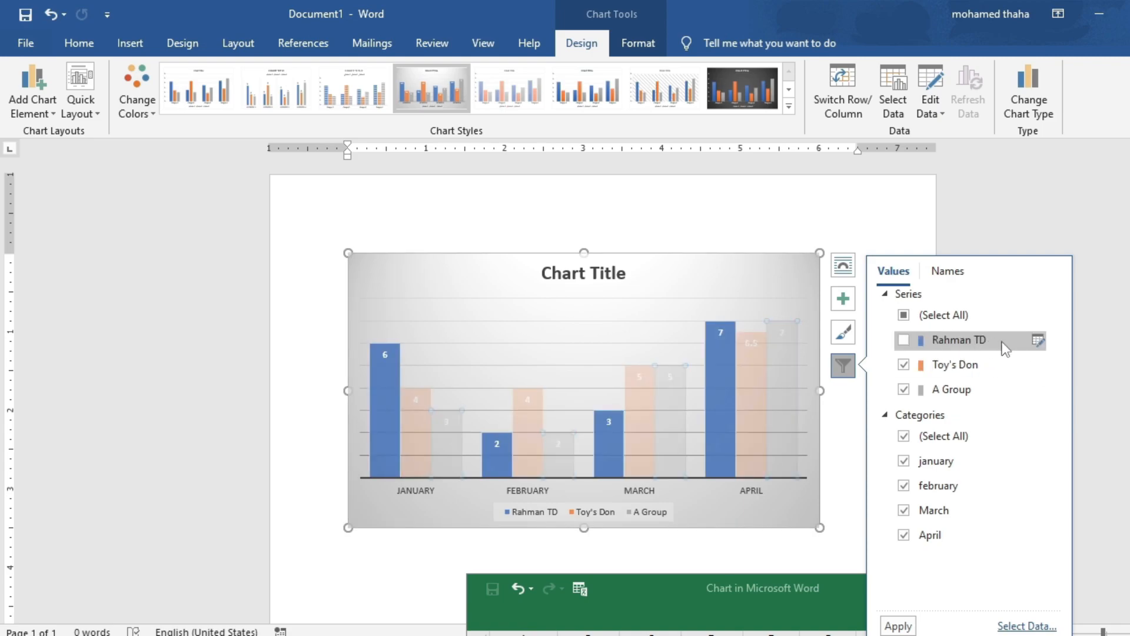
pyautogui.click(898, 626)
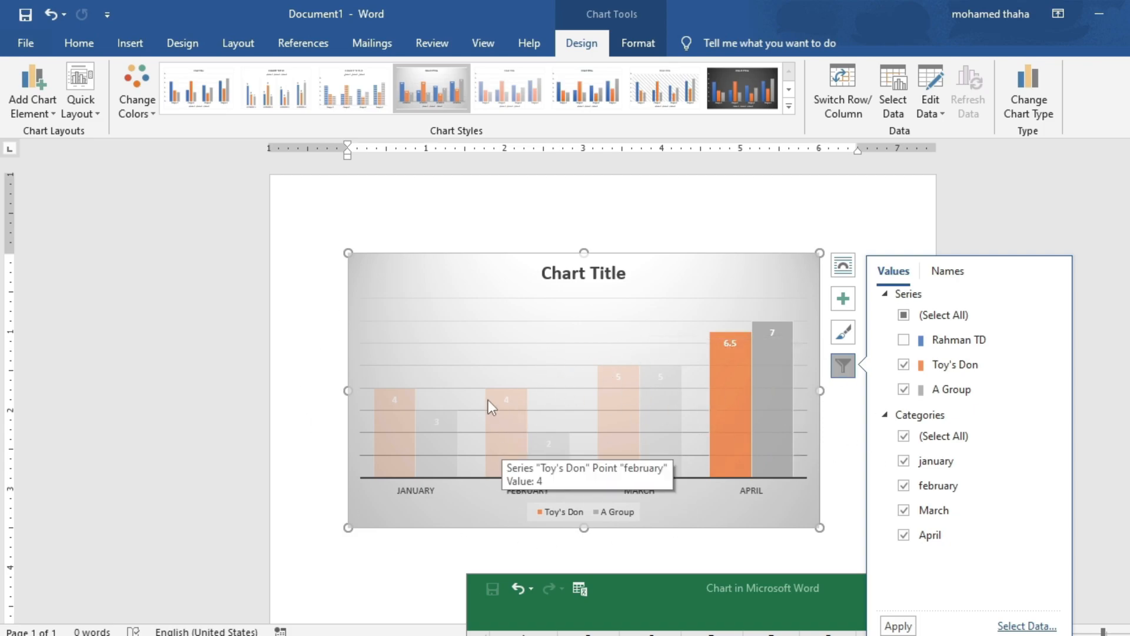
# Step: Restore the Rahman TD series and filter the january category out of the chart
pyautogui.click(903, 339)
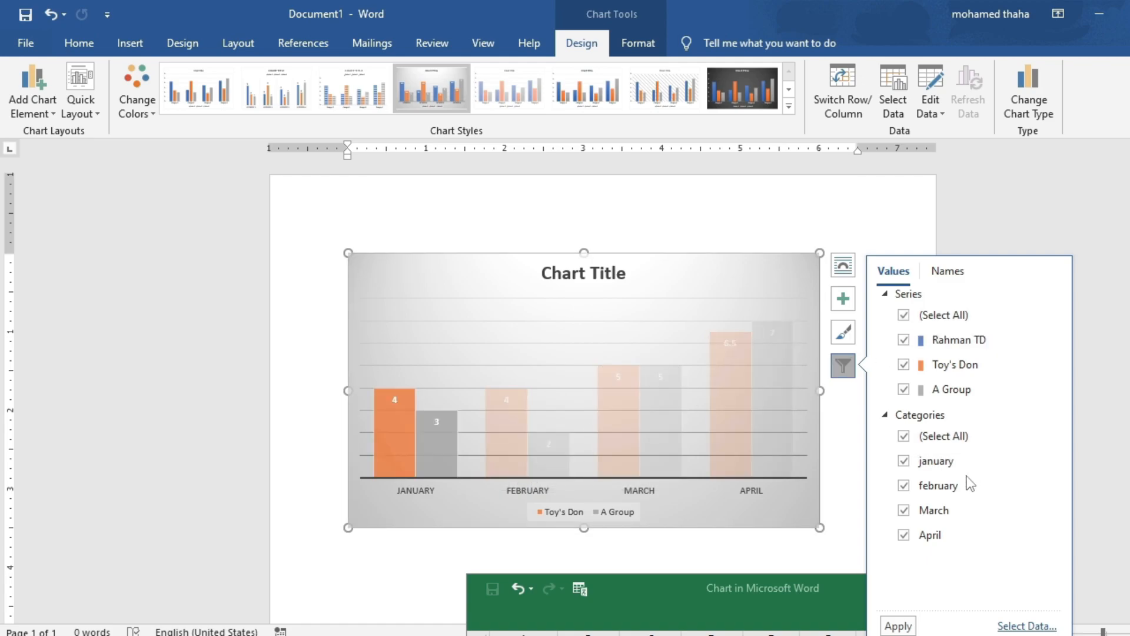
pyautogui.click(904, 461)
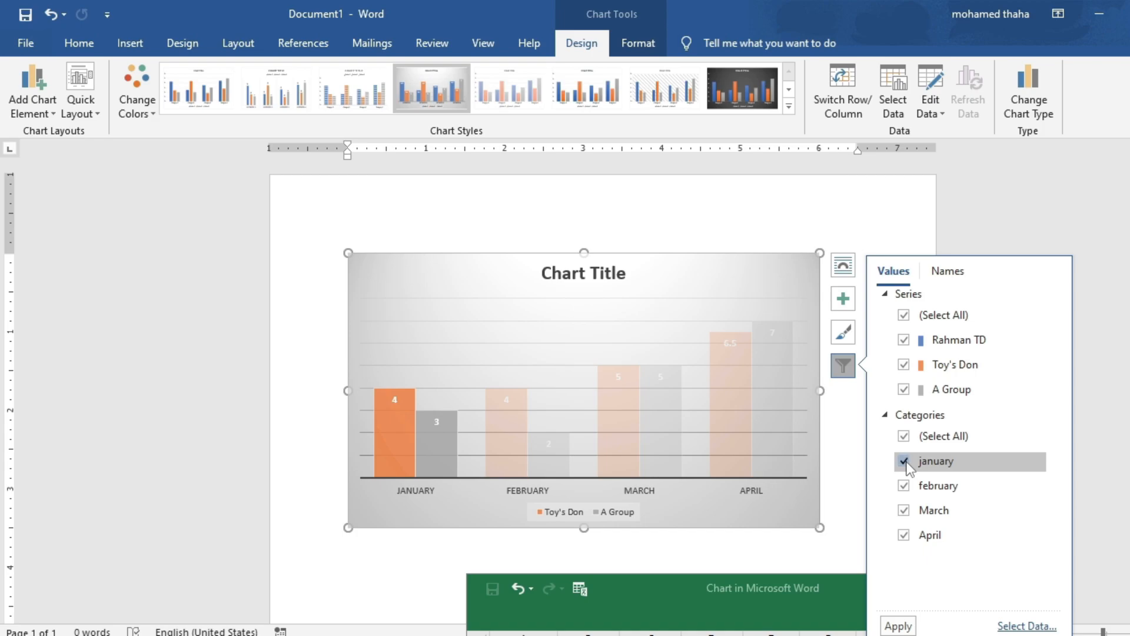
pyautogui.click(899, 626)
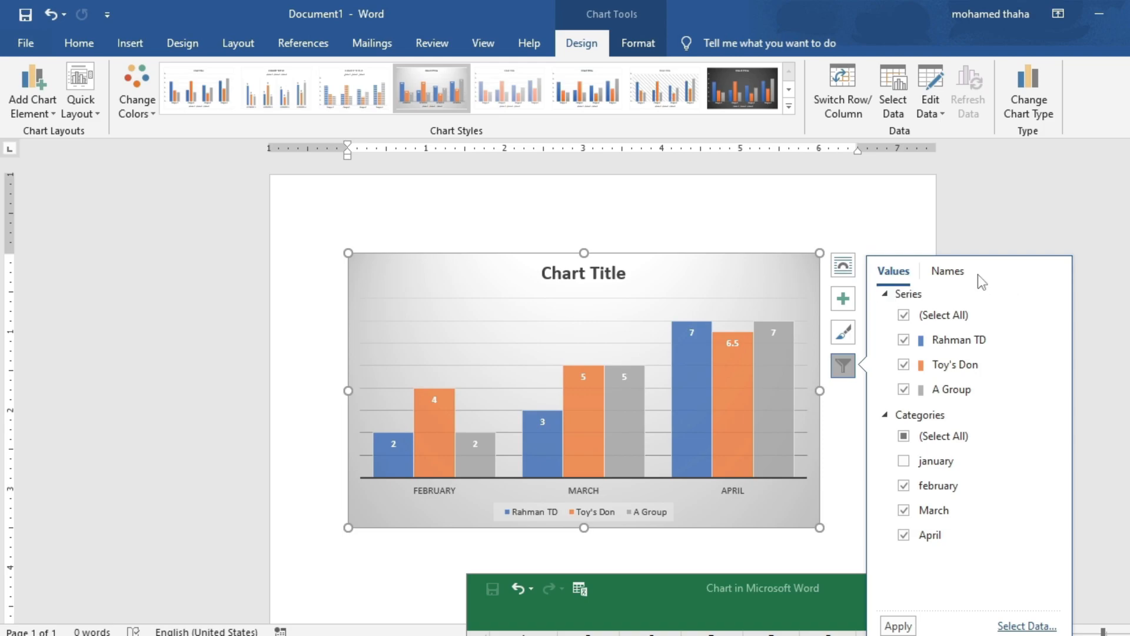
# Step: Restore the january category in the chart filter and deselect the chart
pyautogui.click(948, 272)
pyautogui.click(895, 273)
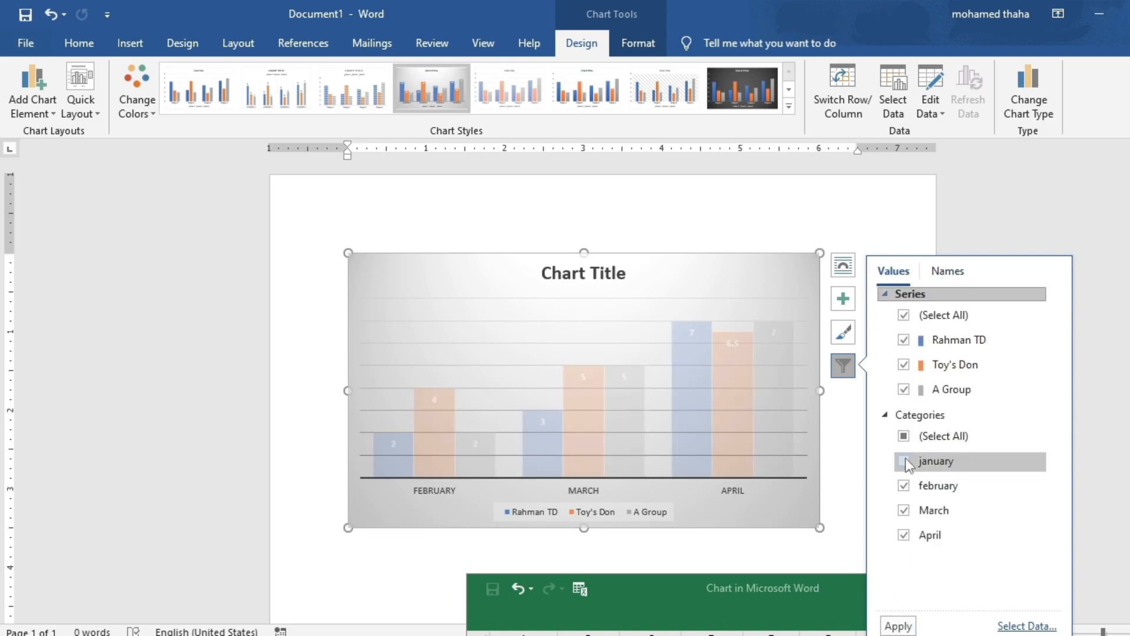
pyautogui.click(903, 462)
pyautogui.click(902, 626)
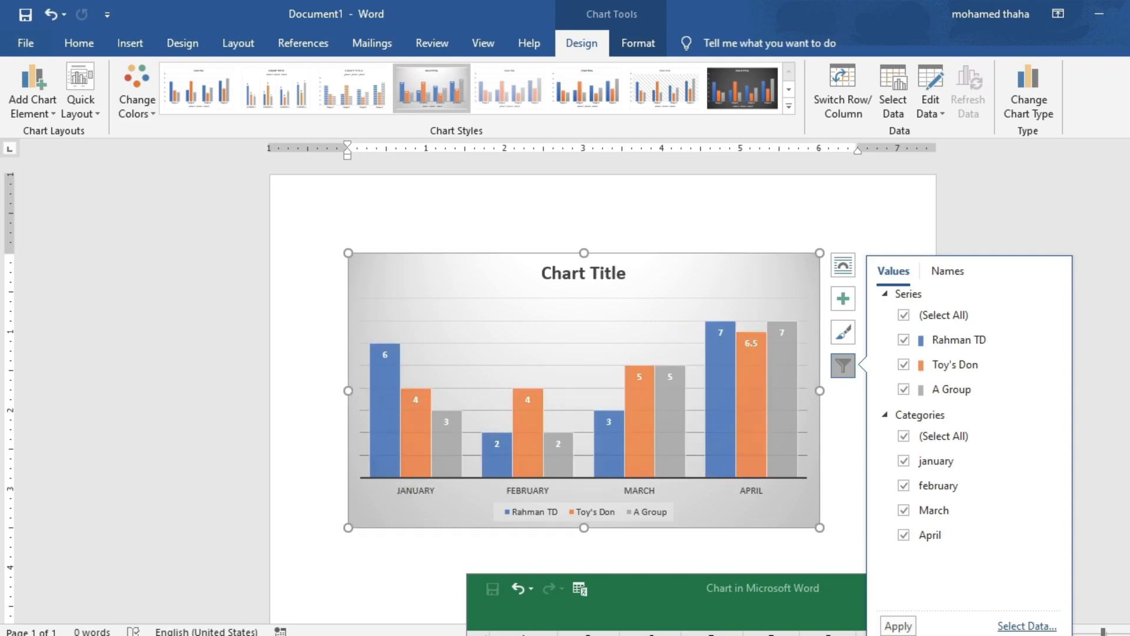
pyautogui.click(719, 225)
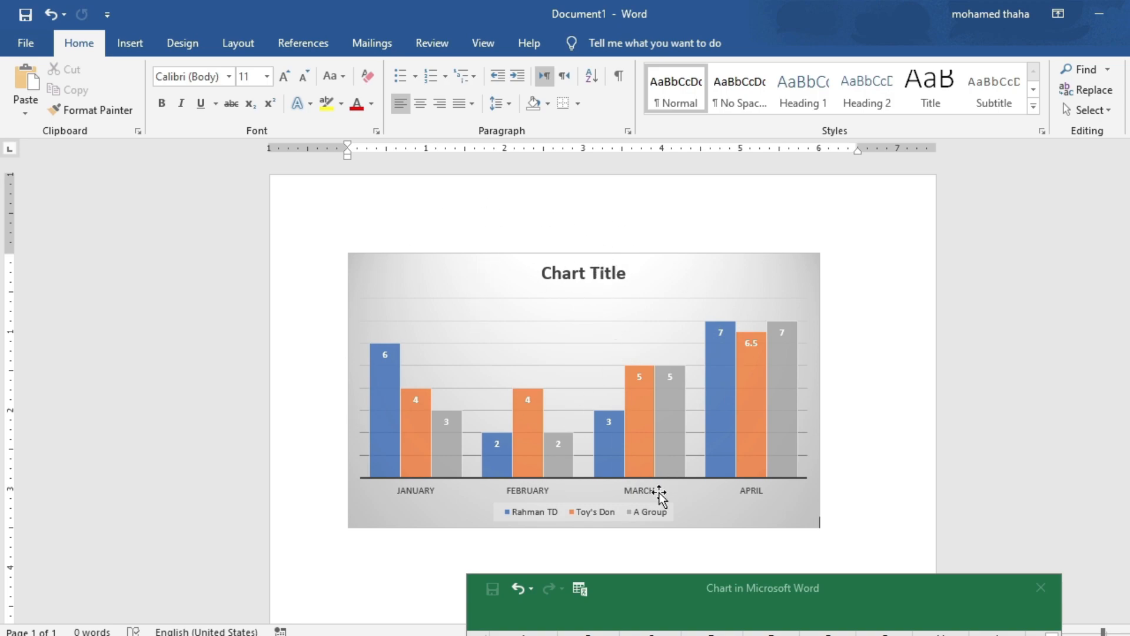
# Step: Bring the data sheet fully into view and add a june row with 5 for Rahman TD, 3 for Toy's Don and 6 for A Group
pyautogui.moveTo(786, 586); pyautogui.dragTo(857, 135)
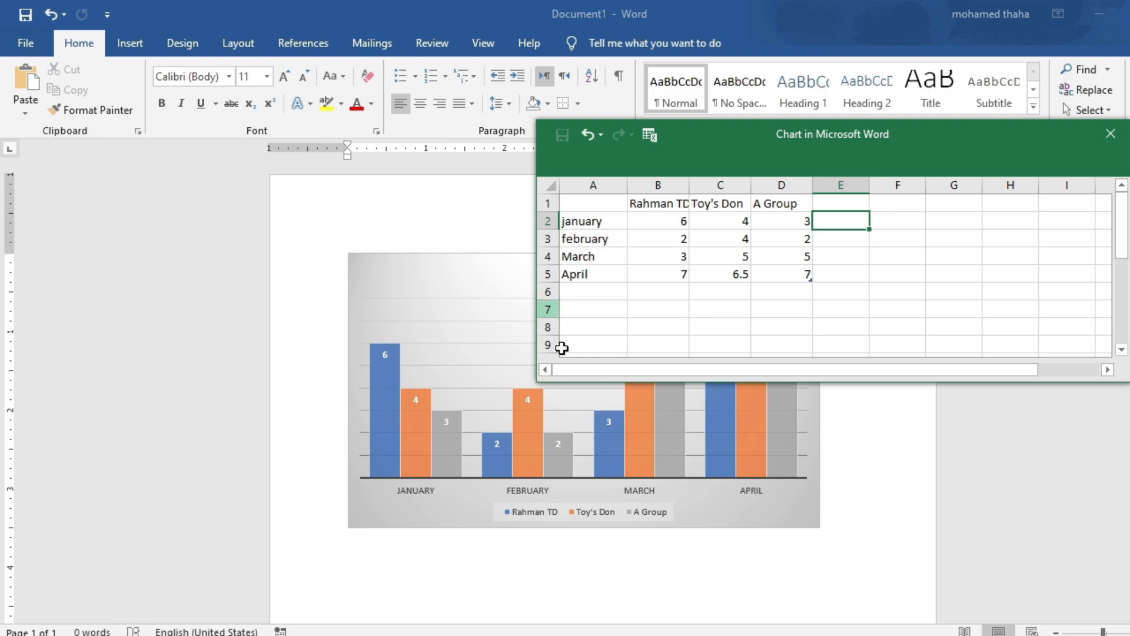
pyautogui.click(580, 291)
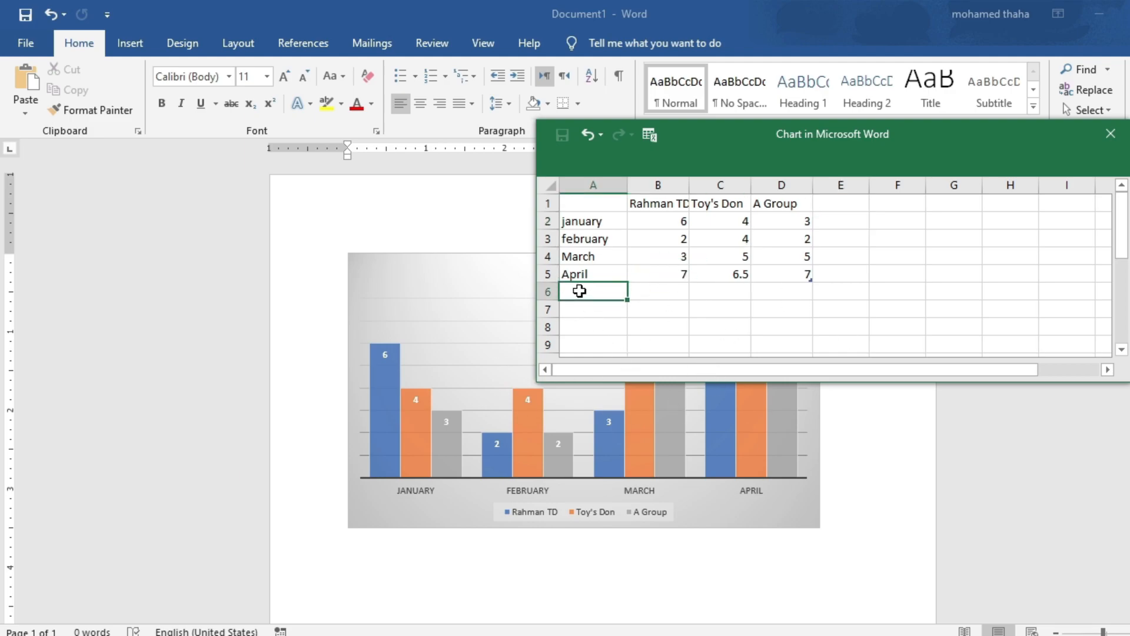
pyautogui.write('june')
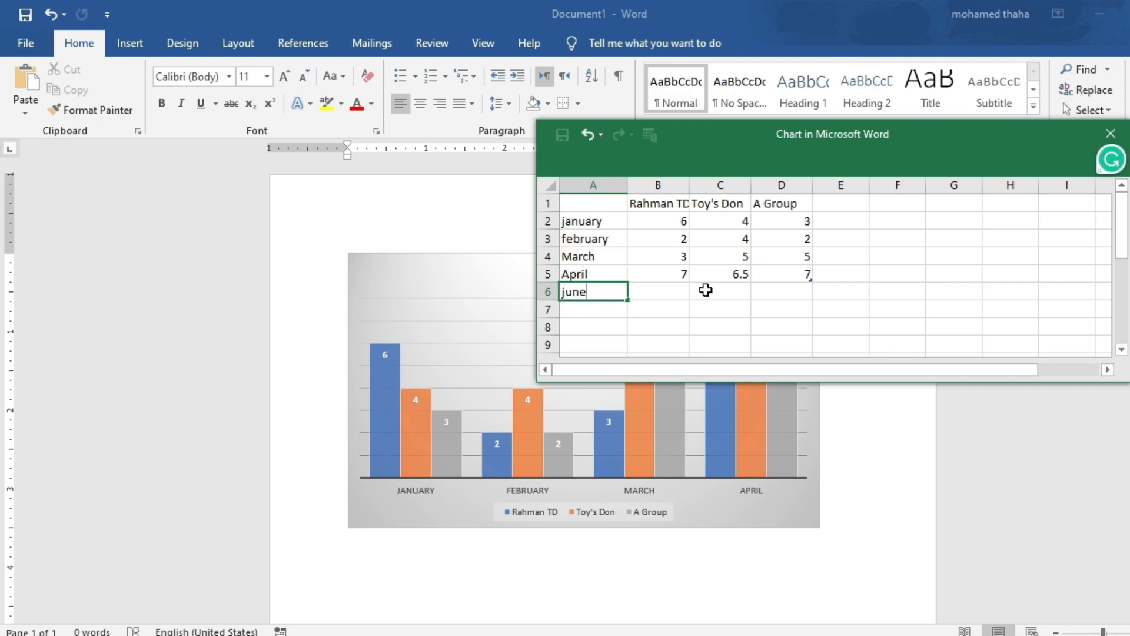
pyautogui.click(664, 291)
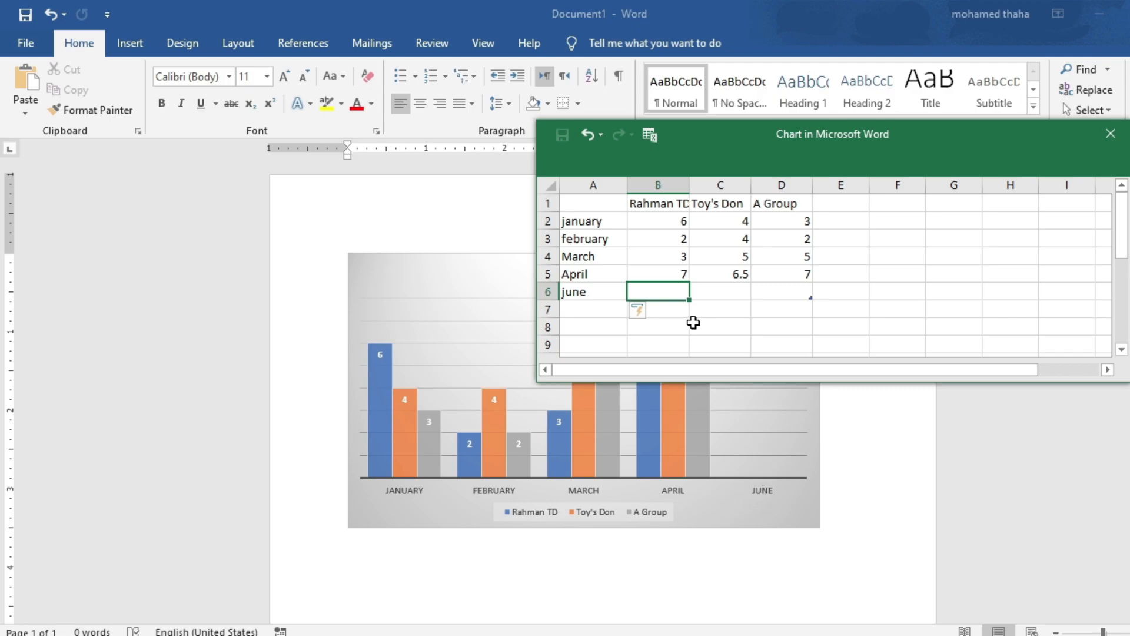
pyautogui.write('5')
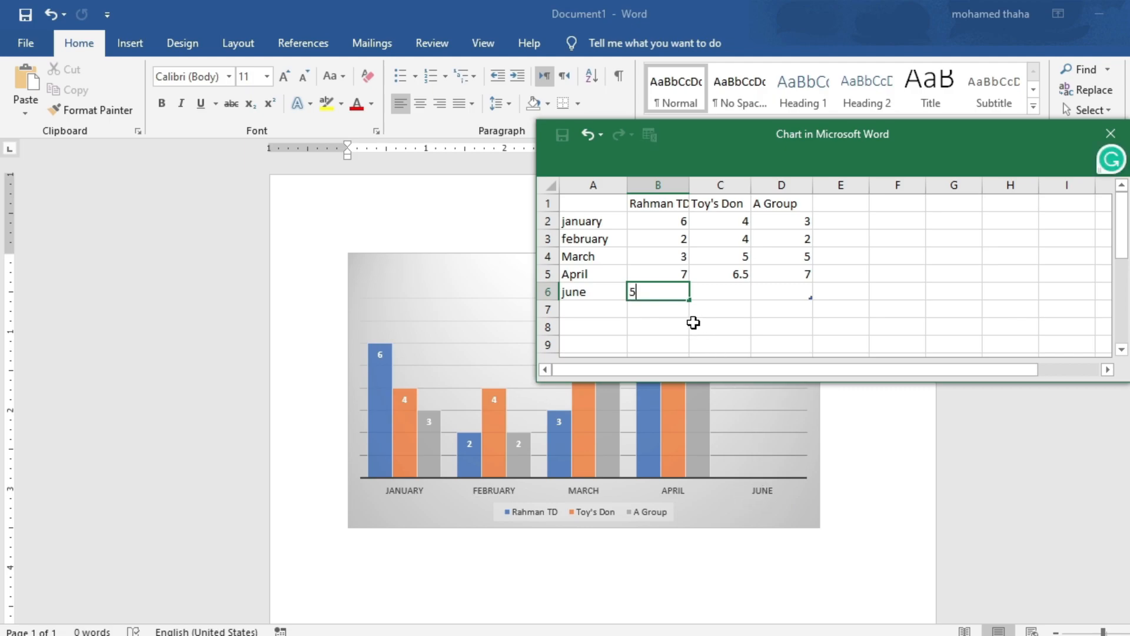
pyautogui.click(738, 290)
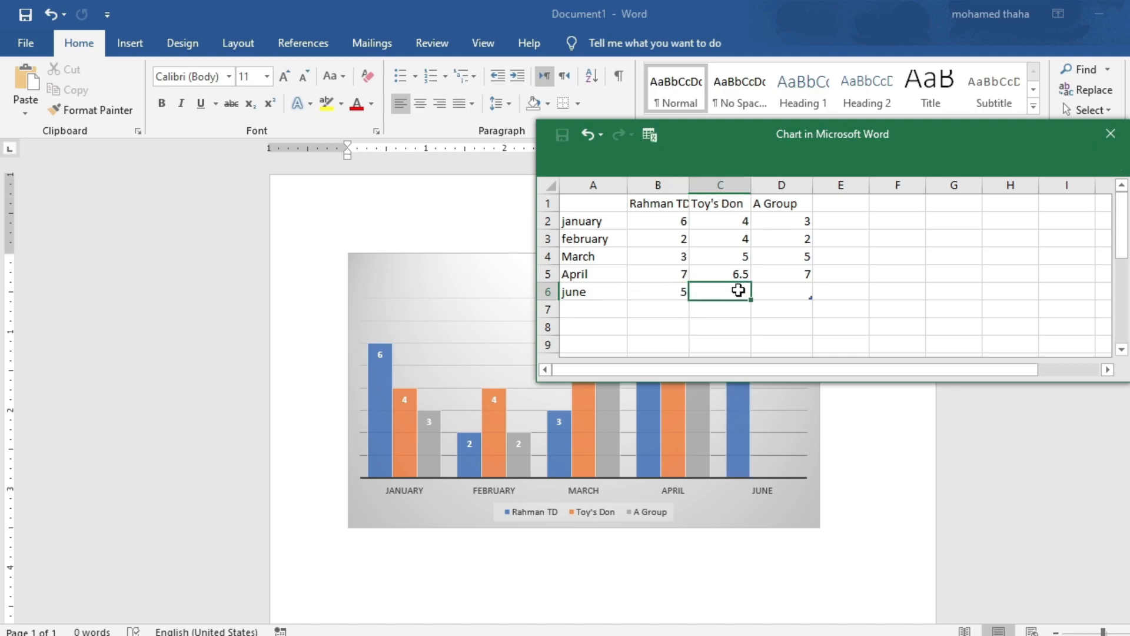
pyautogui.write('3')
pyautogui.click(792, 289)
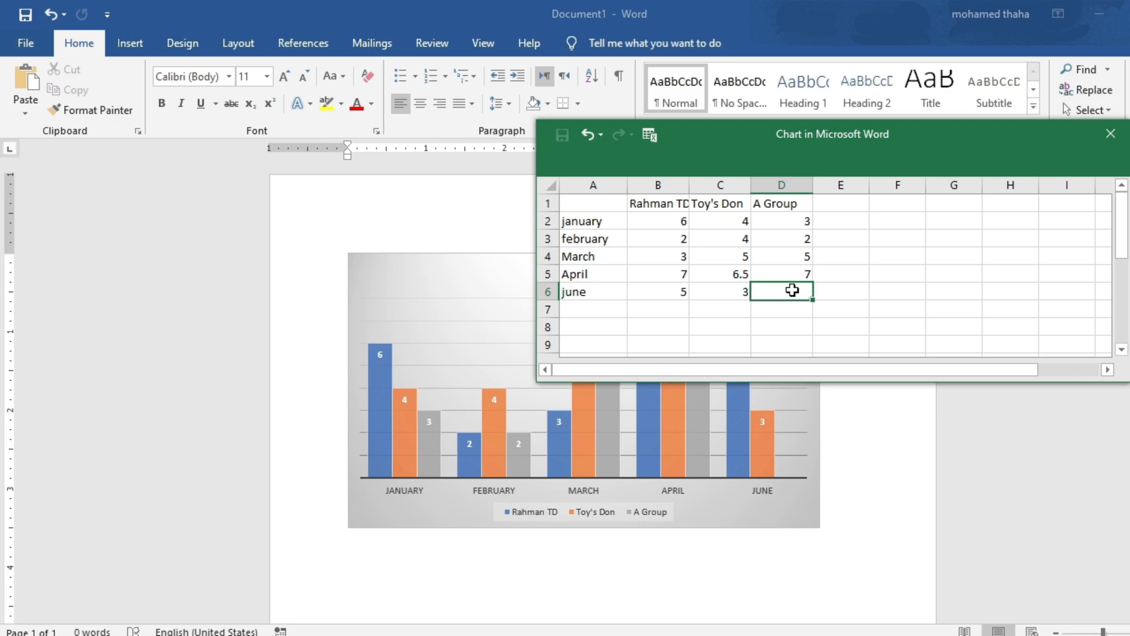
pyautogui.write('6')
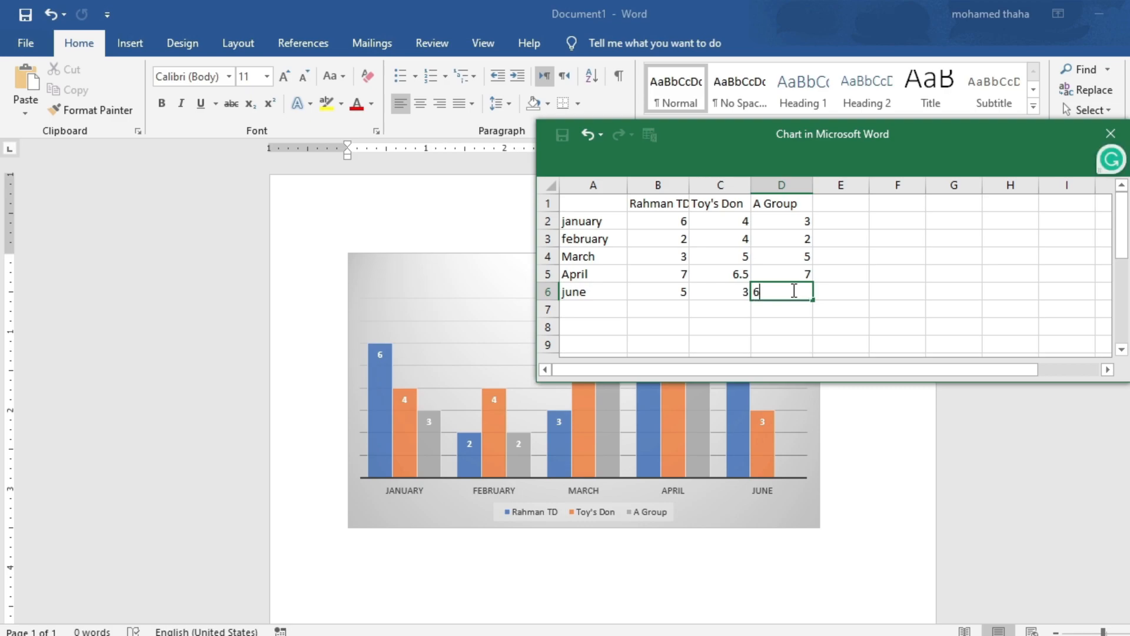
pyautogui.click(836, 239)
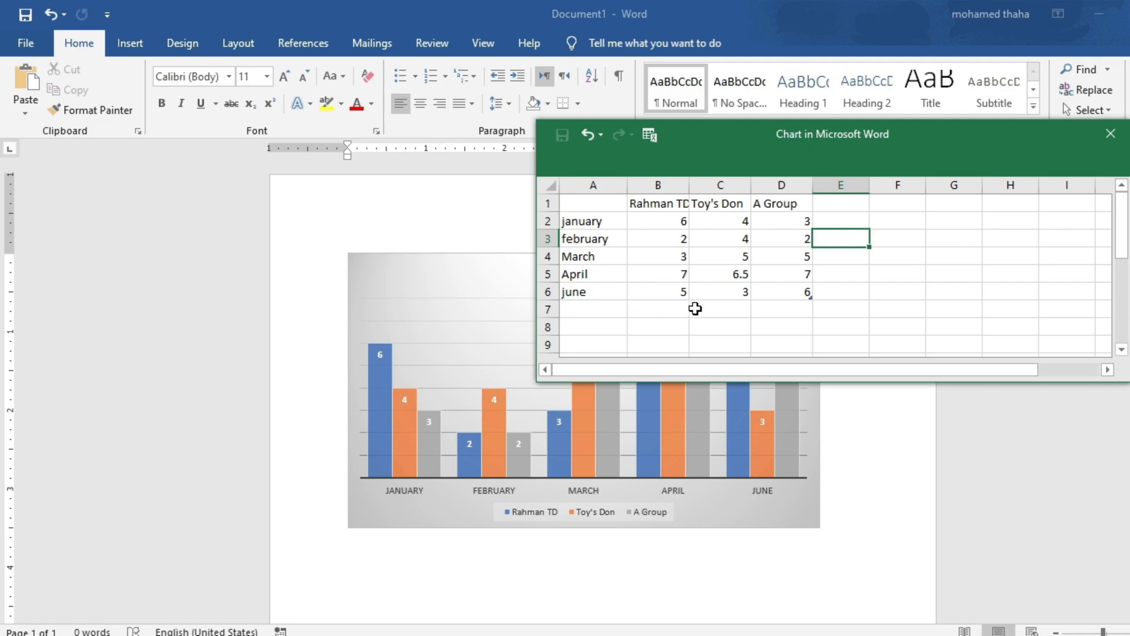
# Step: Add a fourth data series headed ab in the column next to A Group
pyautogui.click(822, 208)
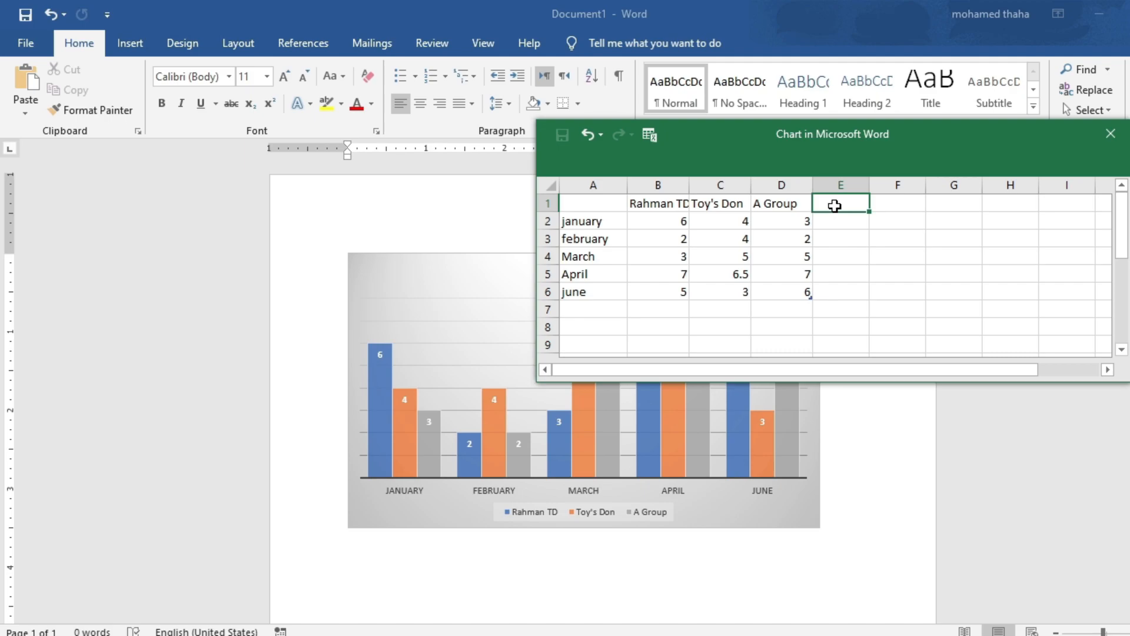
pyautogui.write('ab')
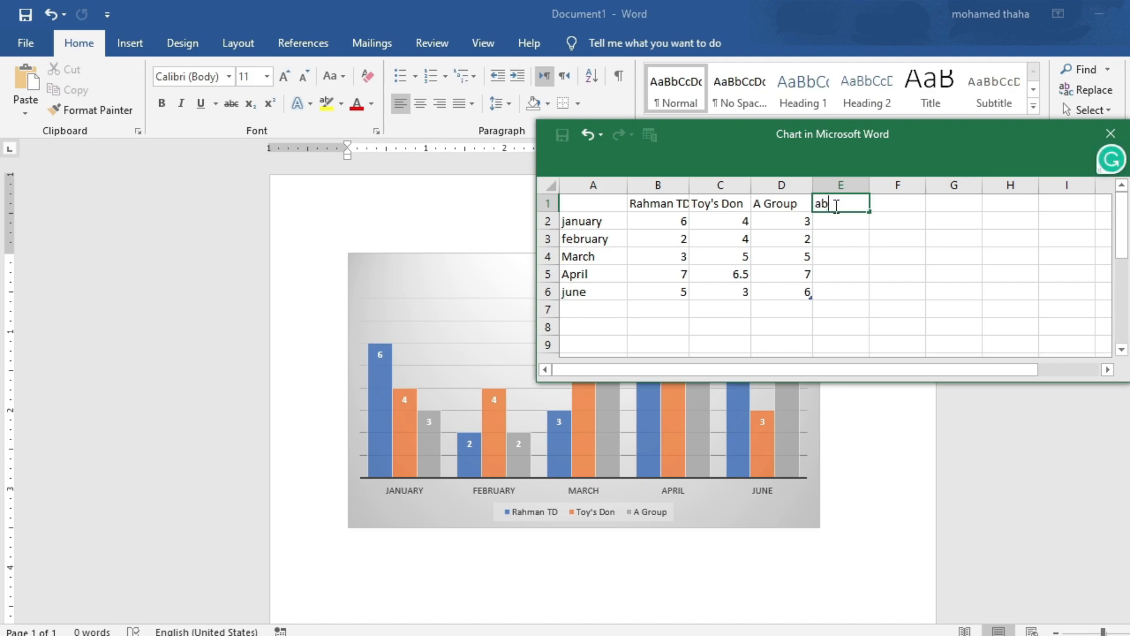
pyautogui.click(834, 226)
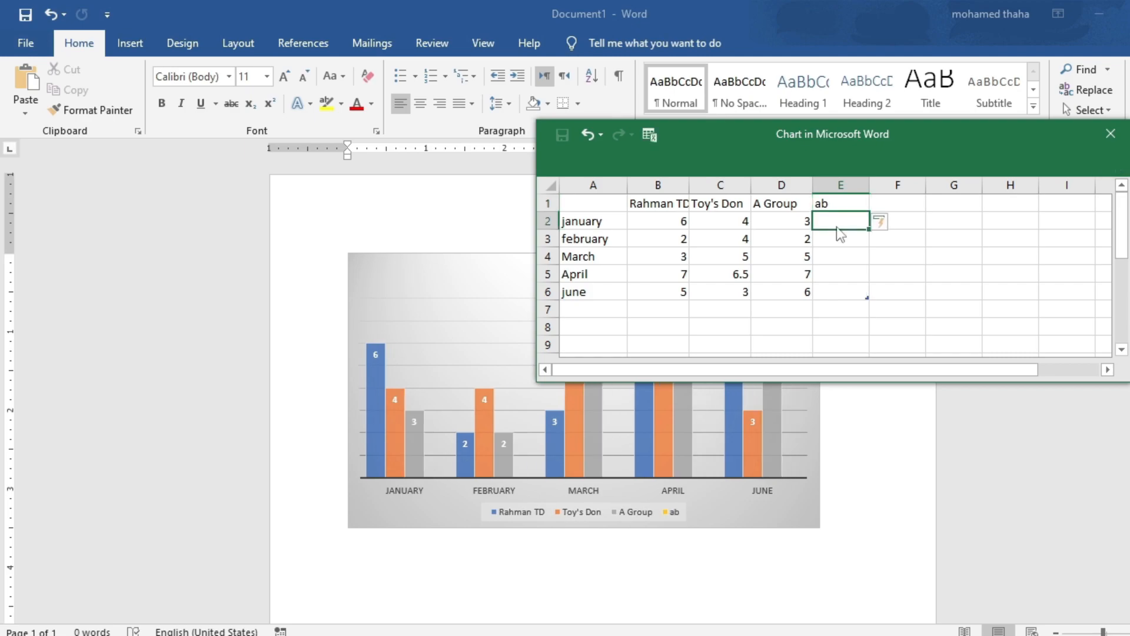